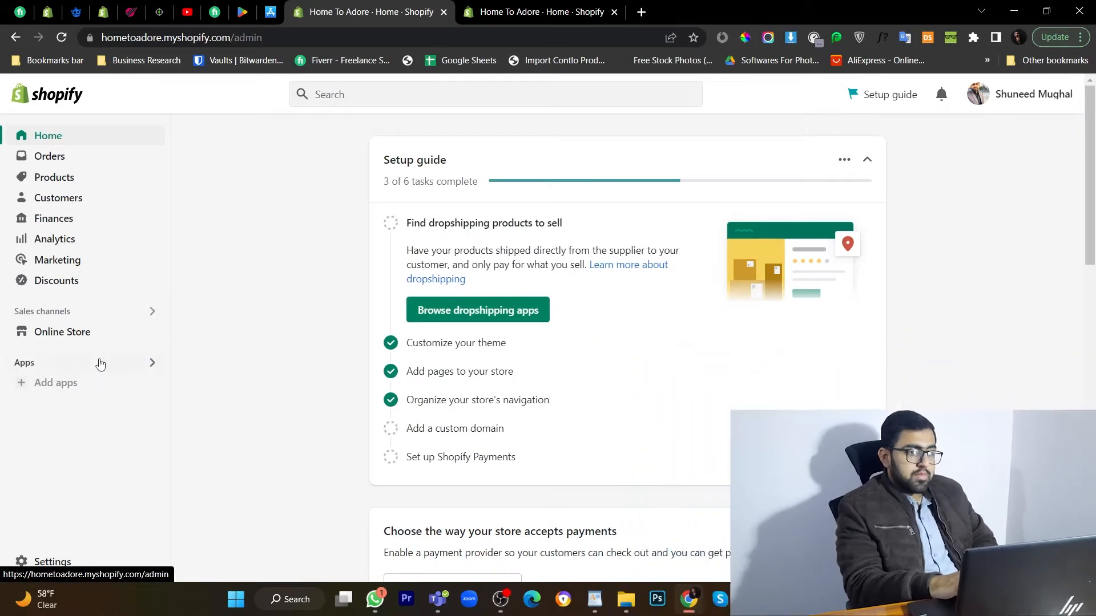
# Open App and sales channel settings from the sidebar's Apps menu.
pyautogui.click(99, 363)
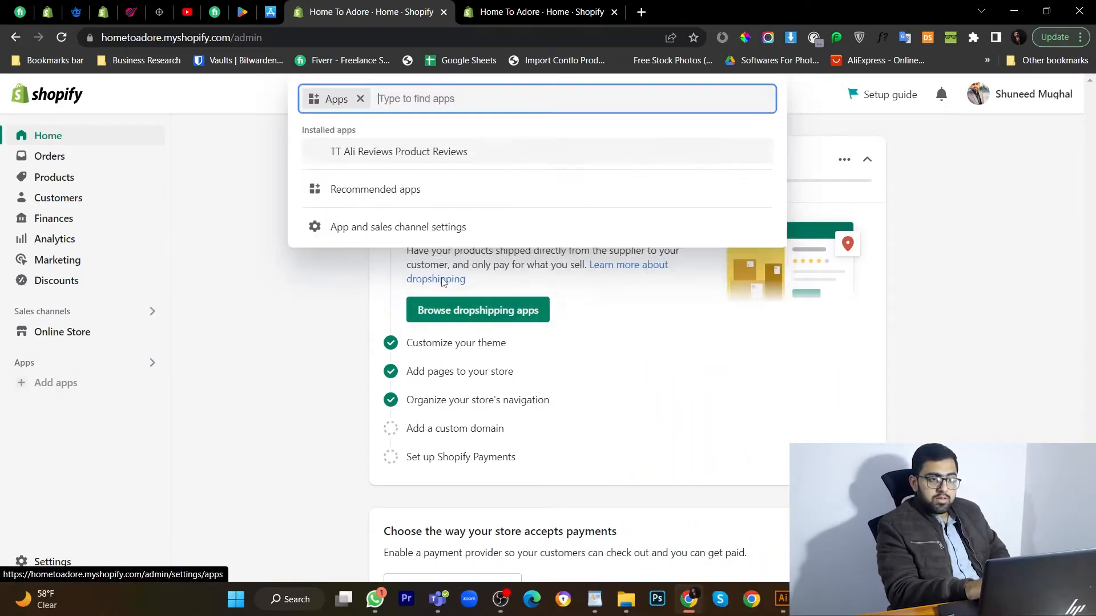
pyautogui.click(441, 278)
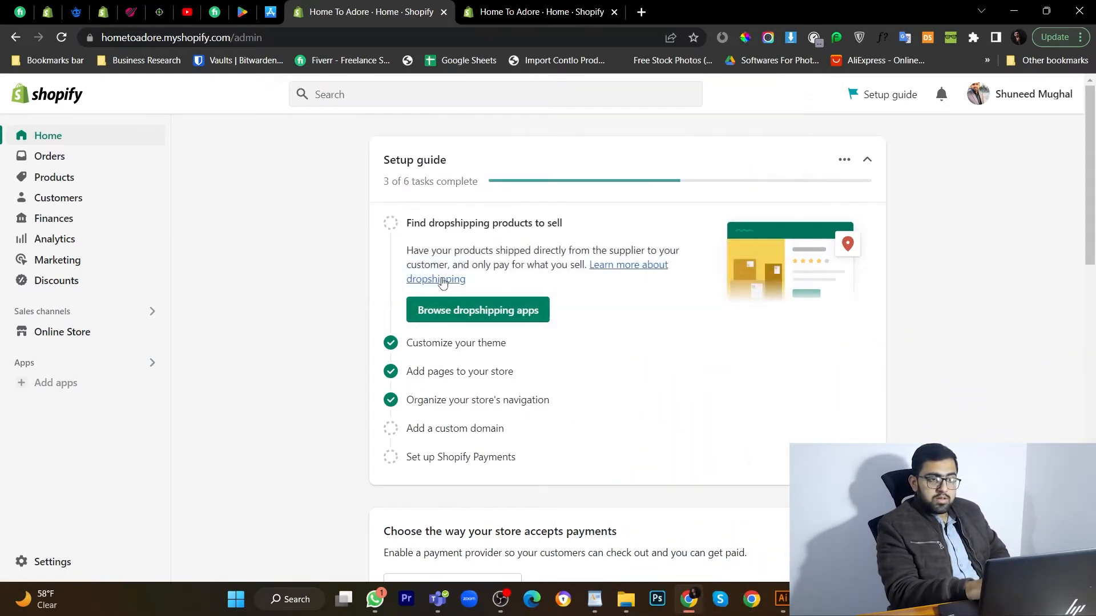
pyautogui.click(108, 366)
pyautogui.click(374, 236)
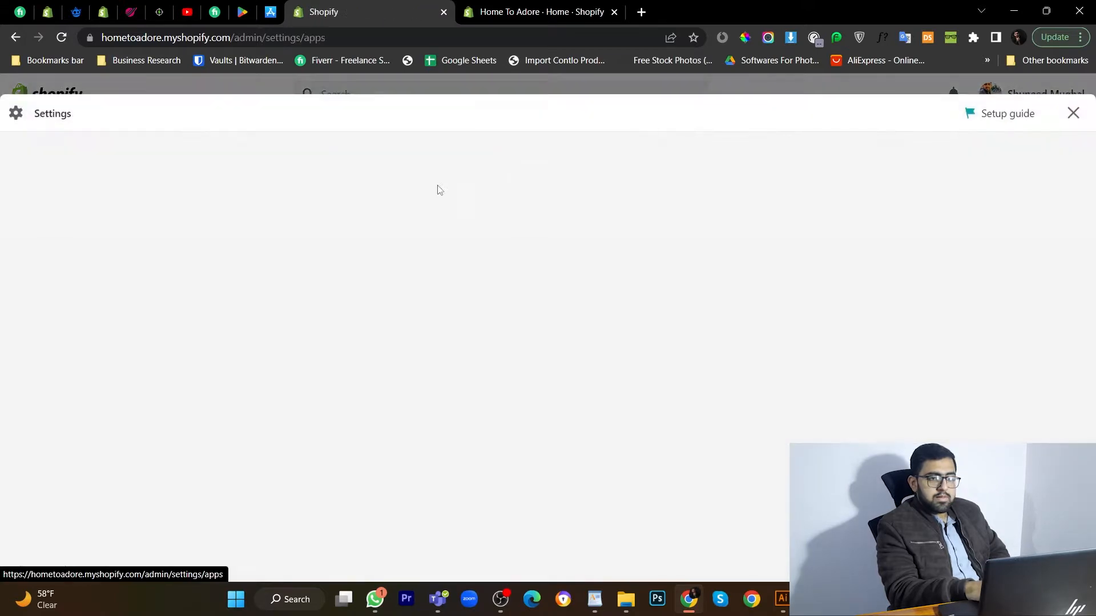
# Search the Shopify App Store for 'shopify inbox' and add the Shopify Inbox app.
pyautogui.click(941, 176)
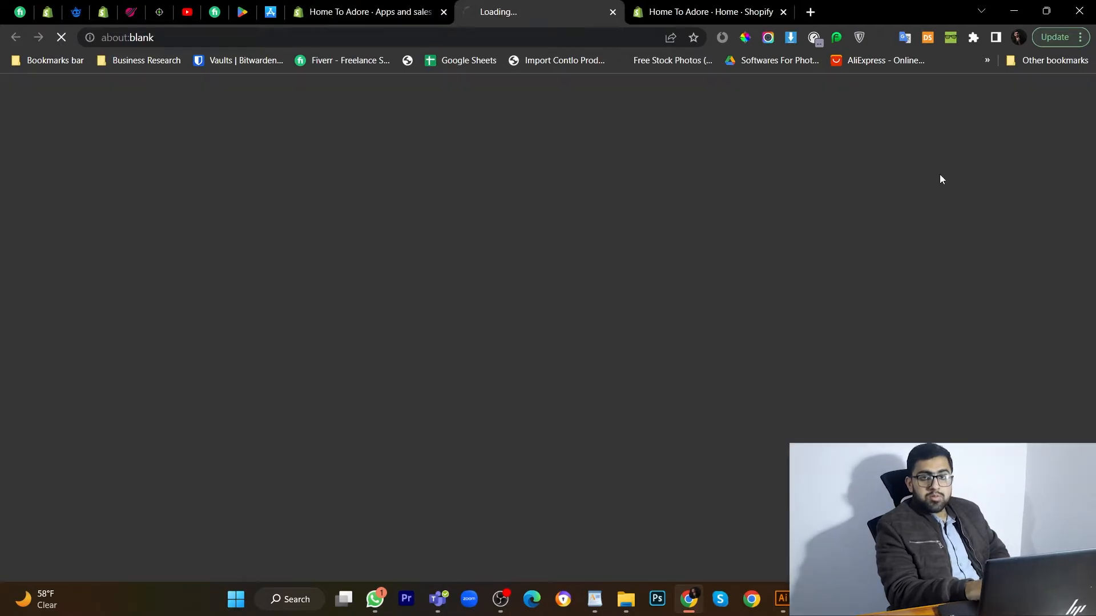
pyautogui.scroll(-5, 339, 389)
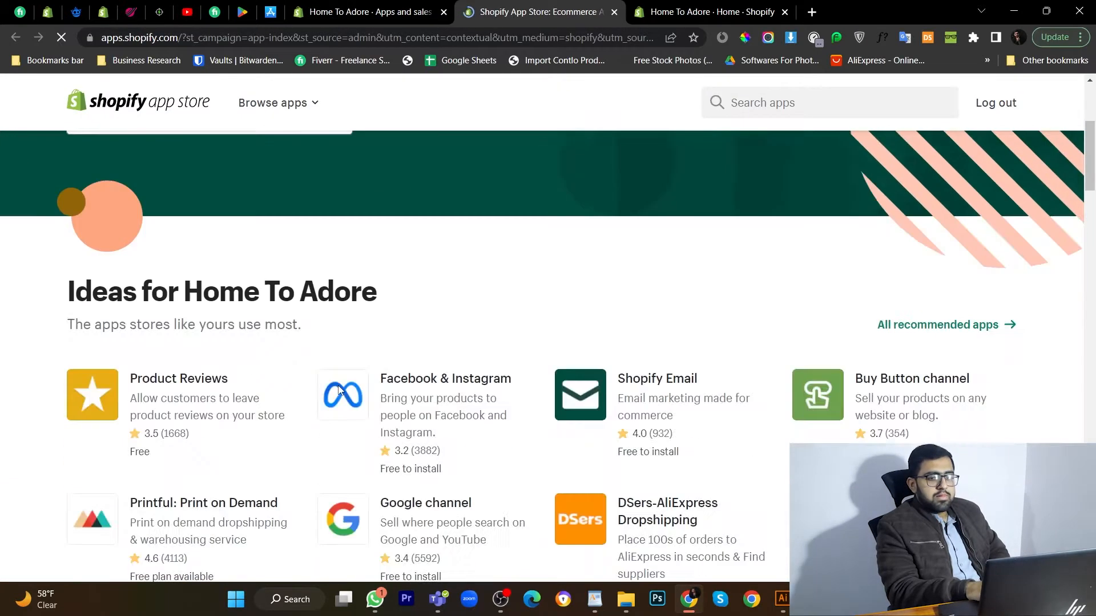
pyautogui.scroll(-2, 339, 390)
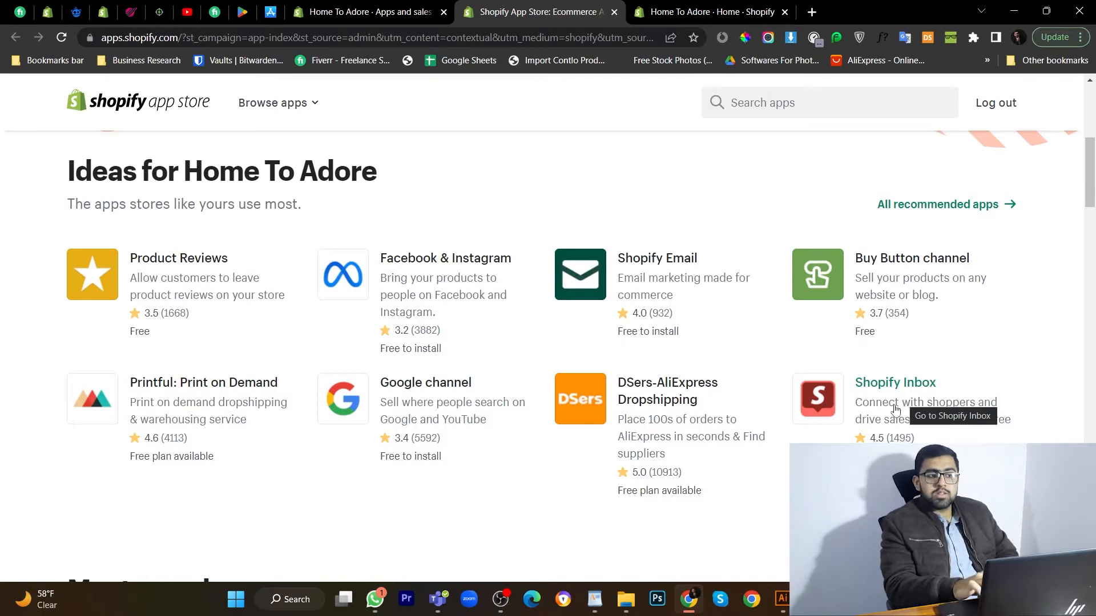
pyautogui.scroll(7, 905, 403)
pyautogui.click(323, 391)
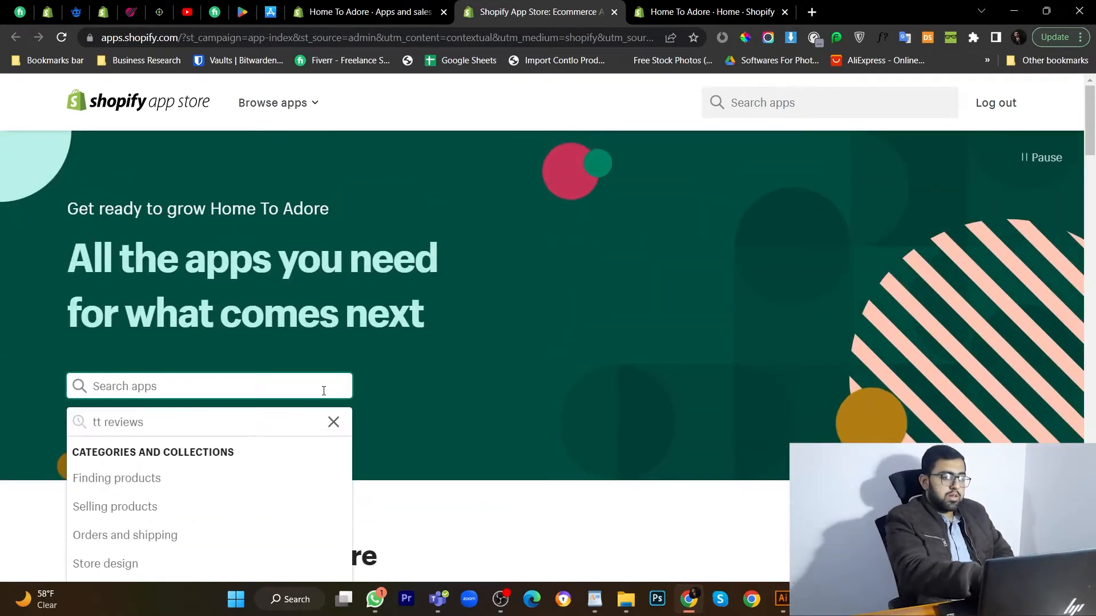
pyautogui.write('shopi')
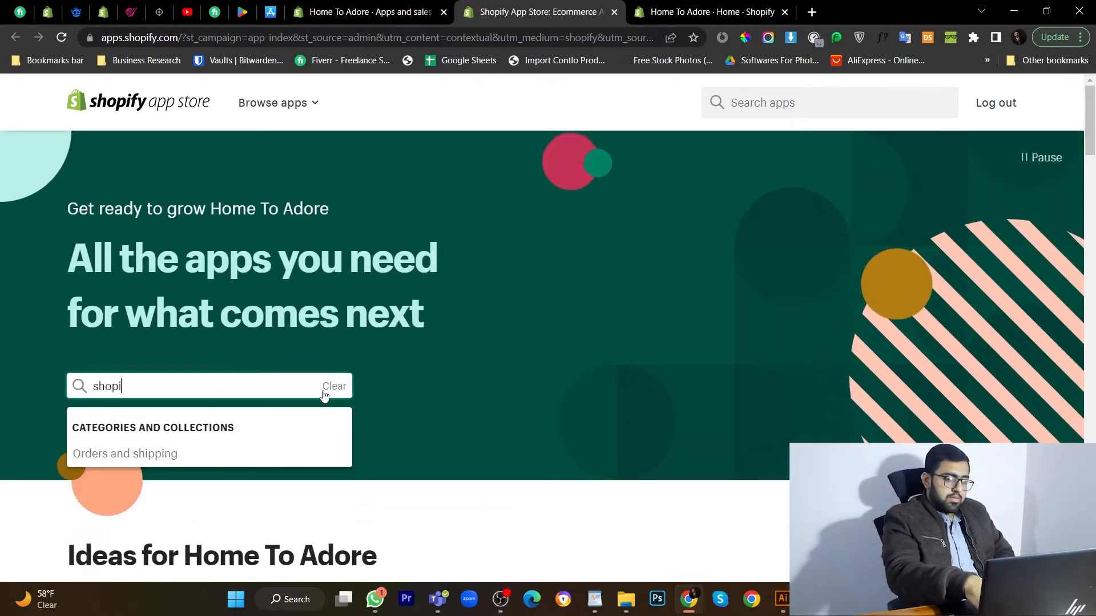
pyautogui.write('fy inbox')
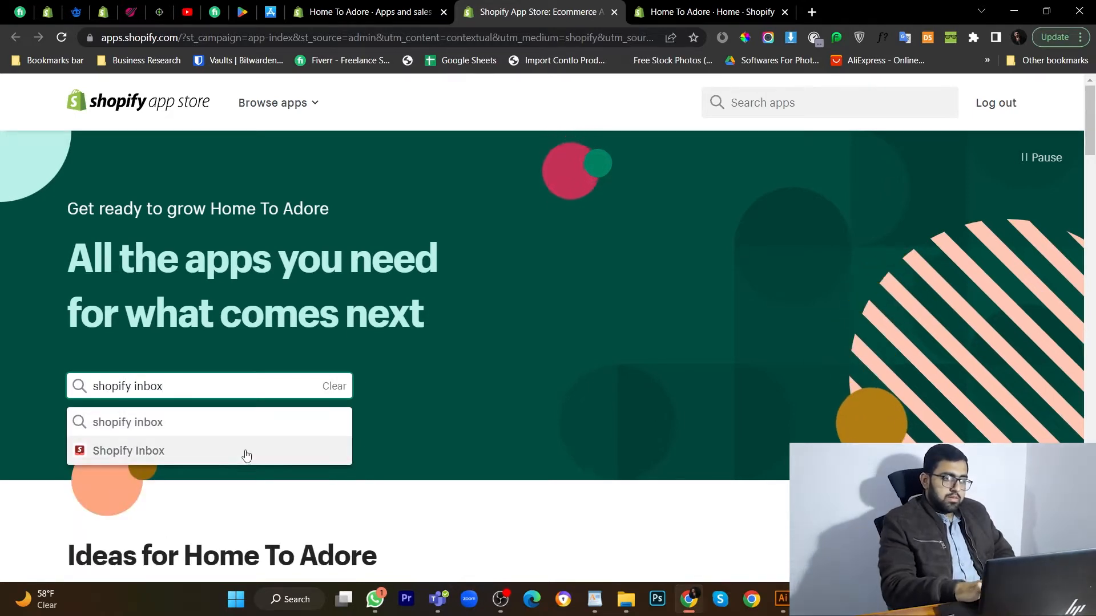
pyautogui.click(245, 451)
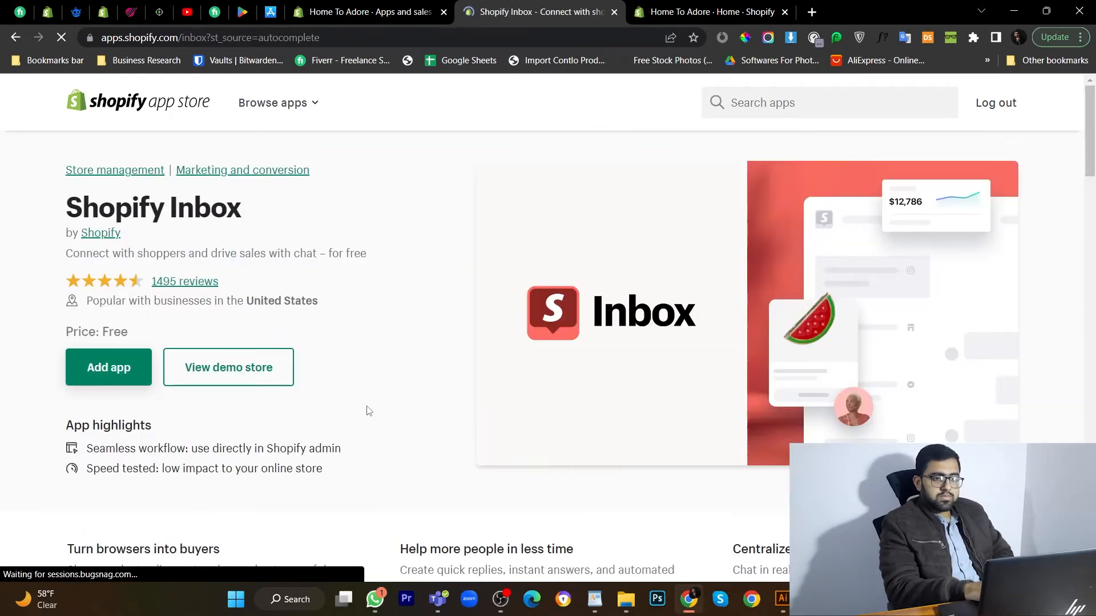
pyautogui.click(121, 386)
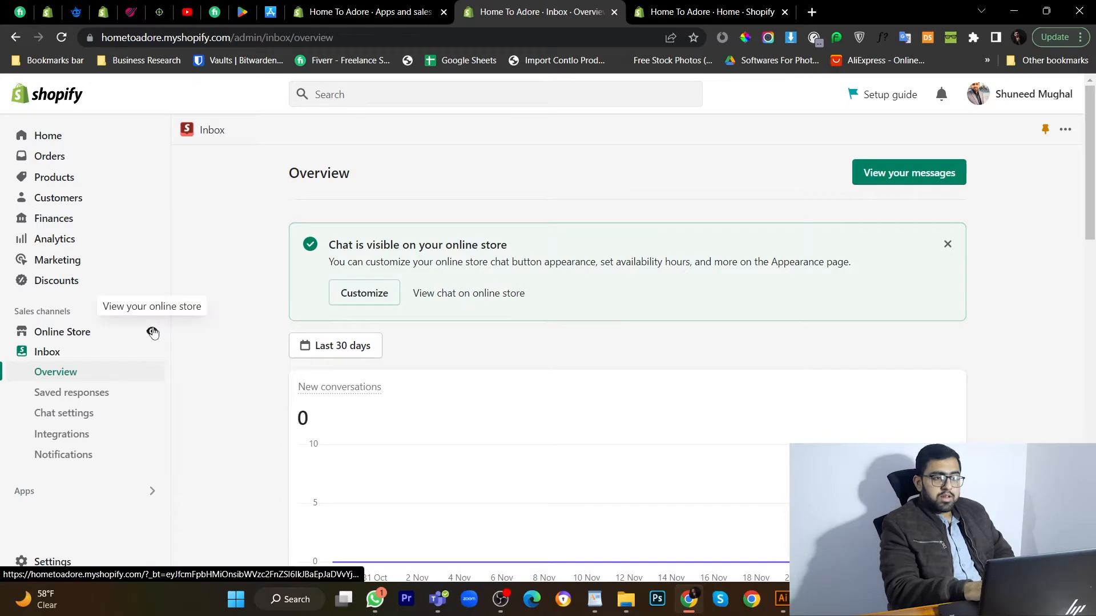
# Preview the live storefront and try out the new 'Chat with us' widget.
pyautogui.click(152, 331)
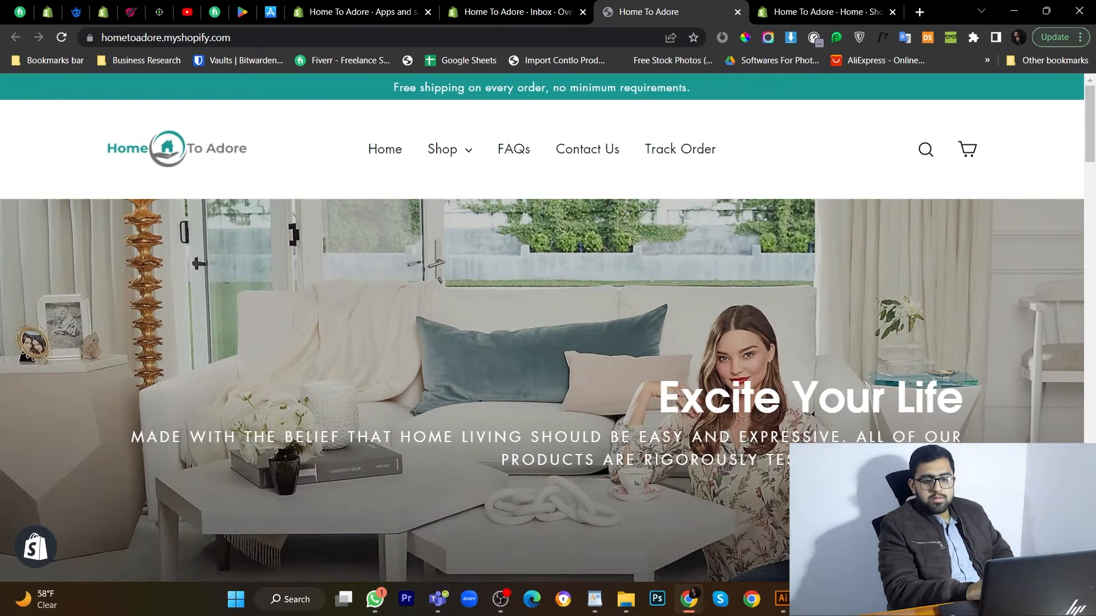
pyautogui.scroll(-2, 982, 404)
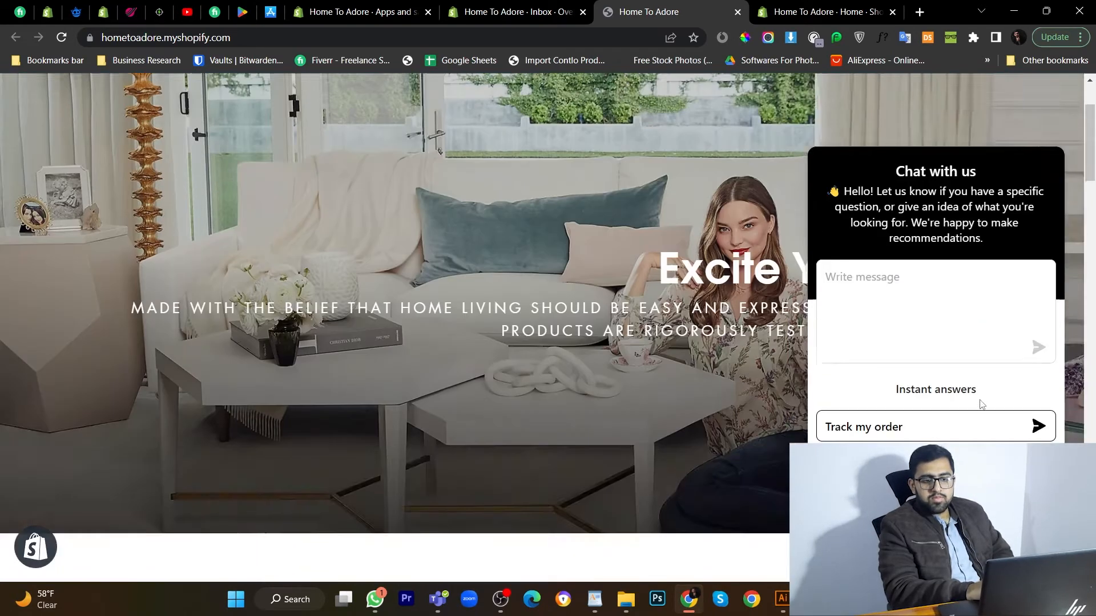
pyautogui.scroll(3, 979, 399)
pyautogui.click(1044, 548)
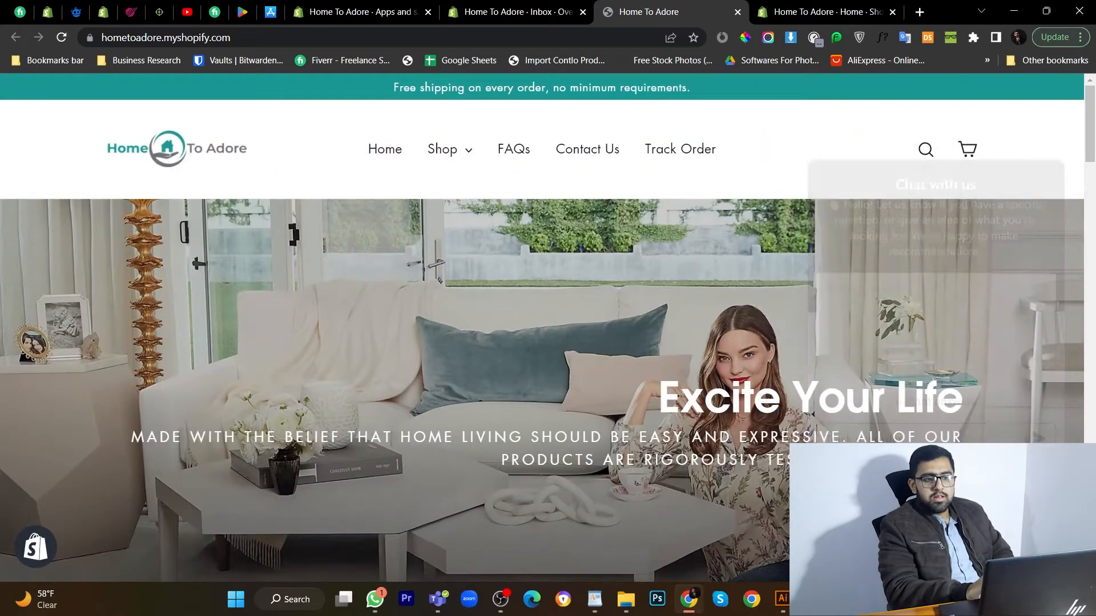
# Open Shopify Inbox's Chat settings page from the Inbox overview.
pyautogui.click(537, 7)
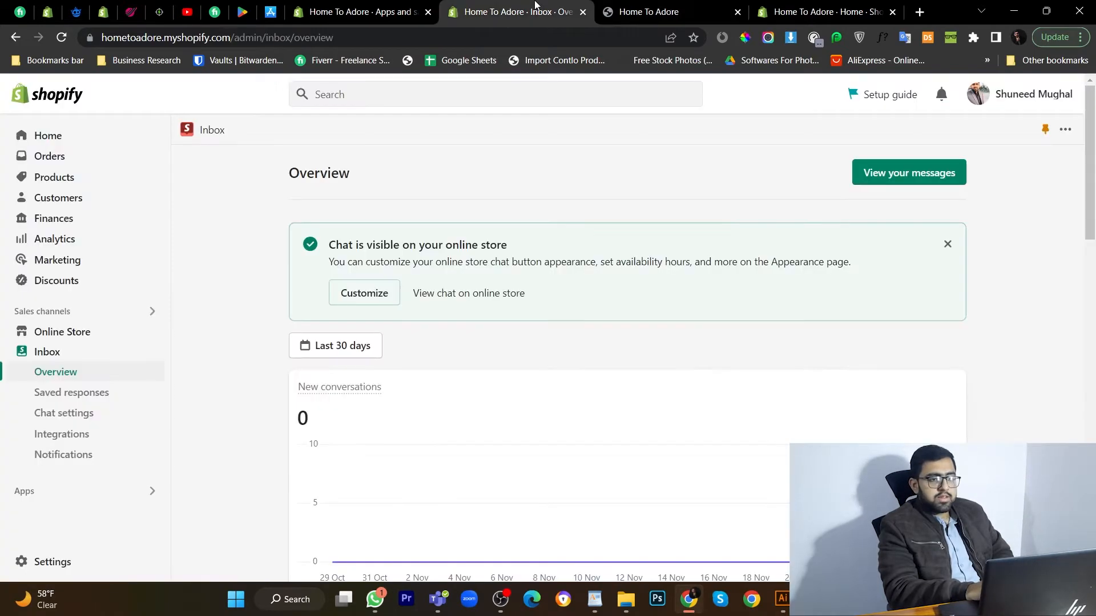
pyautogui.scroll(-8, 393, 410)
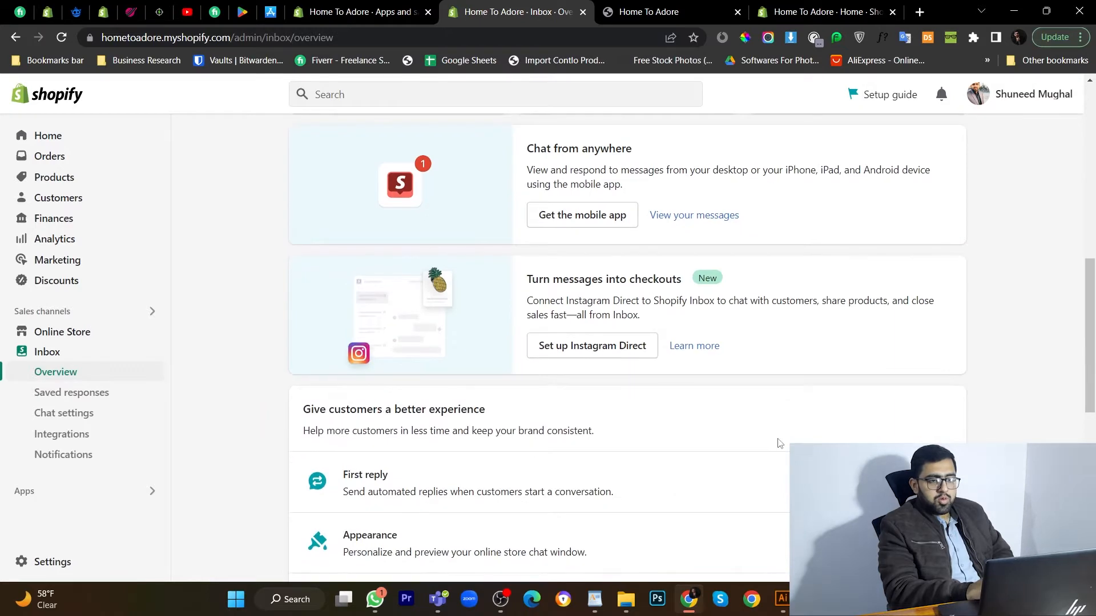
pyautogui.scroll(-3, 879, 365)
pyautogui.click(922, 313)
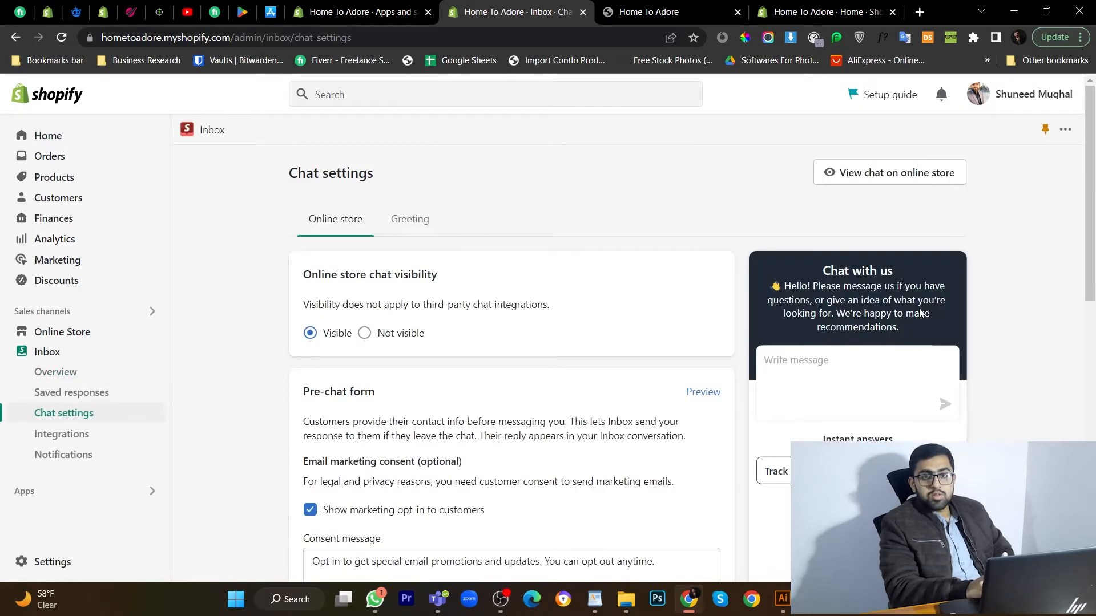
pyautogui.click(671, 6)
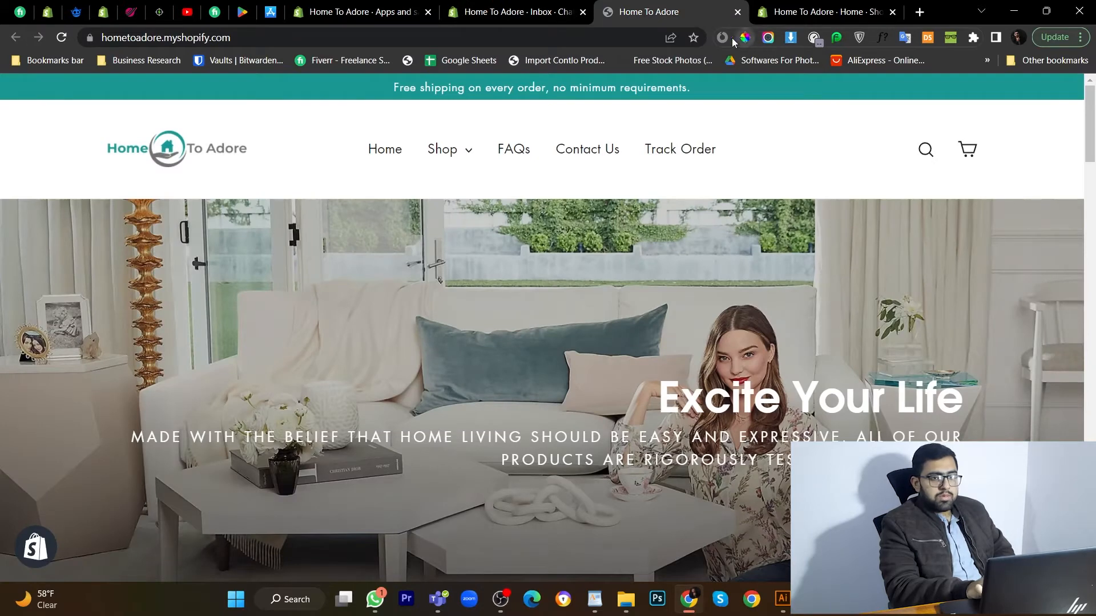
# Sample teal 1a9792 from the storefront banner and paste it as the chat colour.
pyautogui.click(337, 84)
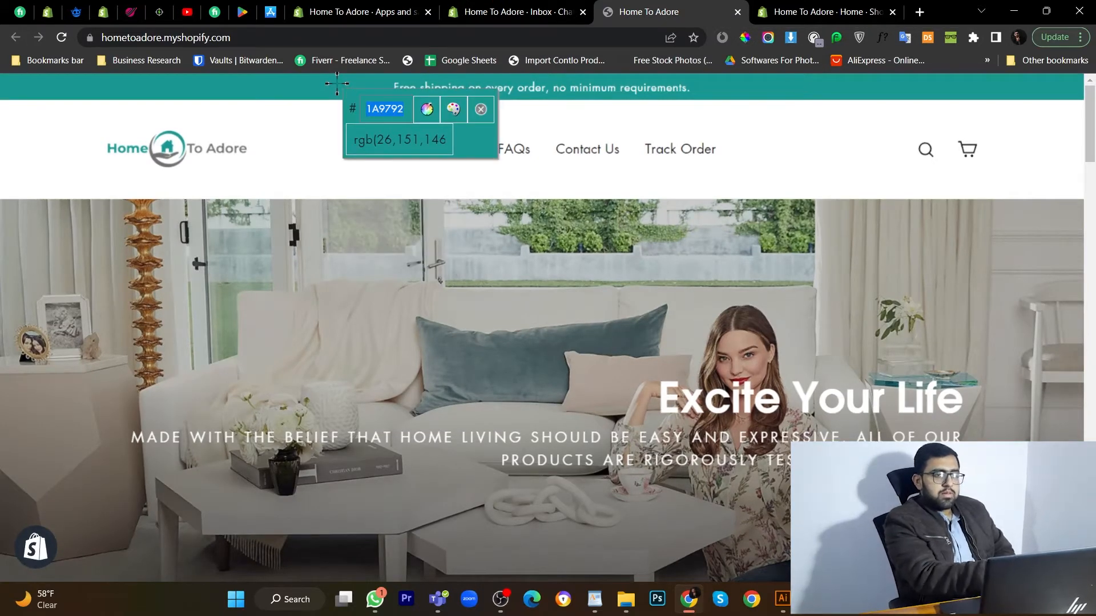
pyautogui.click(480, 109)
pyautogui.click(513, 12)
pyautogui.scroll(-4, 513, 452)
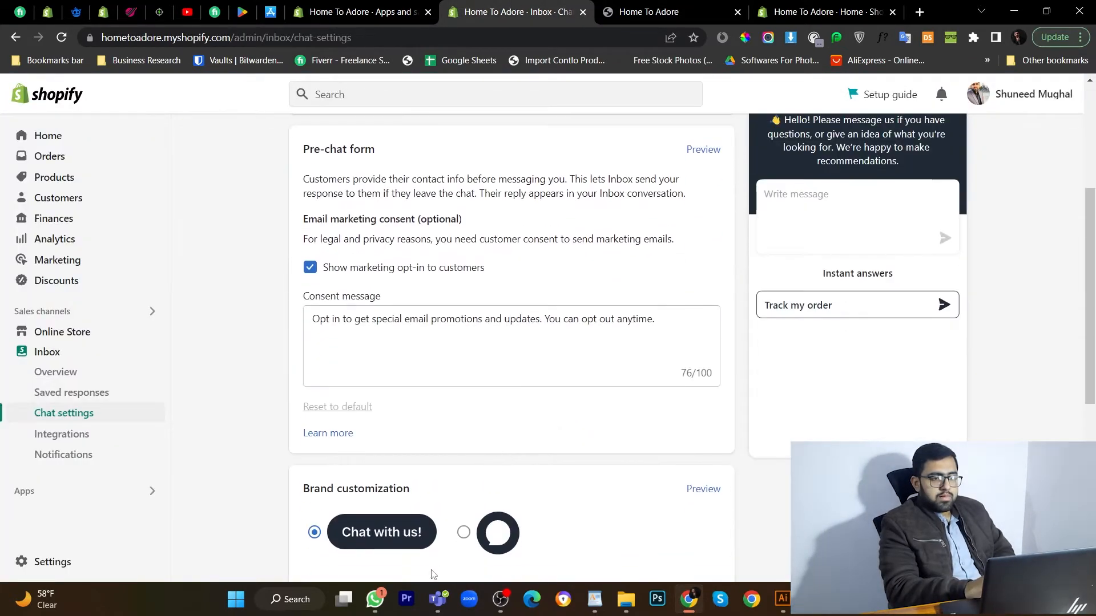
pyautogui.scroll(-3, 430, 559)
pyautogui.doubleClick(463, 476)
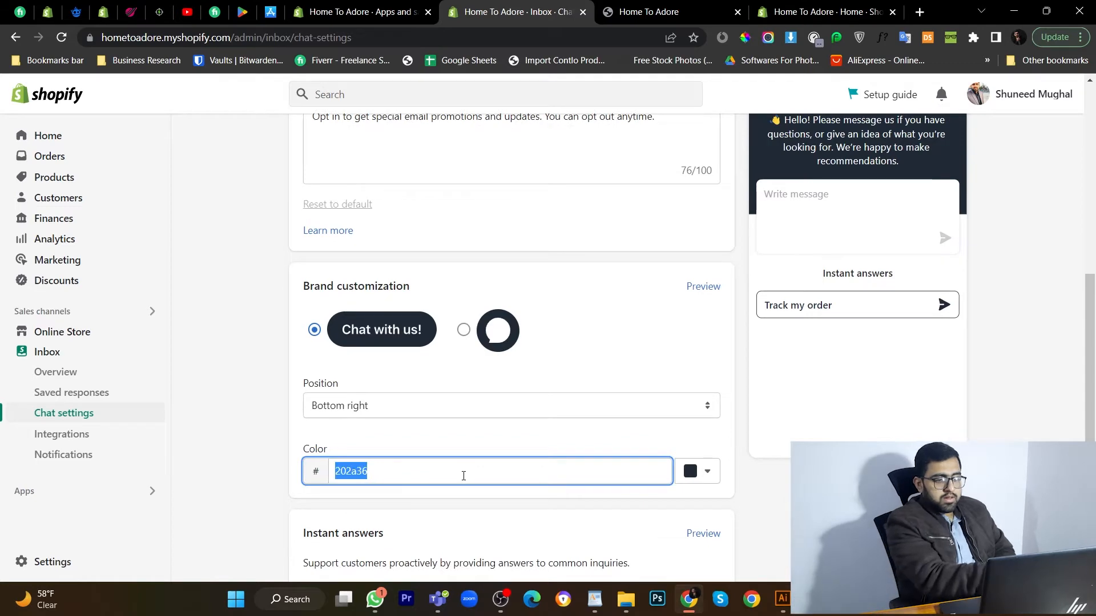
pyautogui.write('1a9792')
pyautogui.click(514, 280)
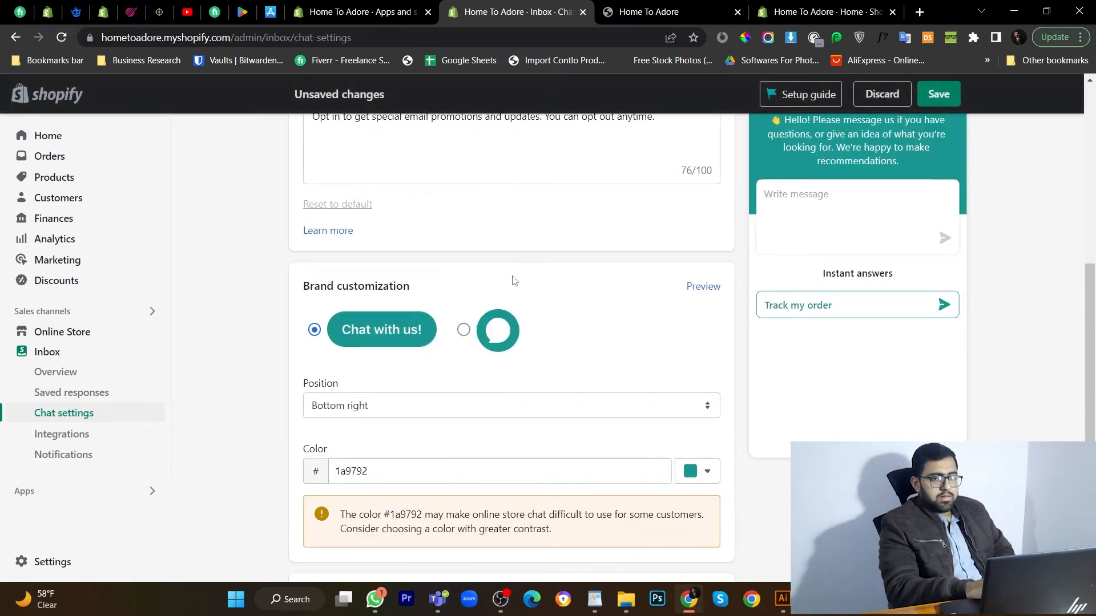
# Save the chat settings, keeping the teal colour despite the accessibility warning.
pyautogui.scroll(4, 514, 280)
pyautogui.scroll(3, 510, 400)
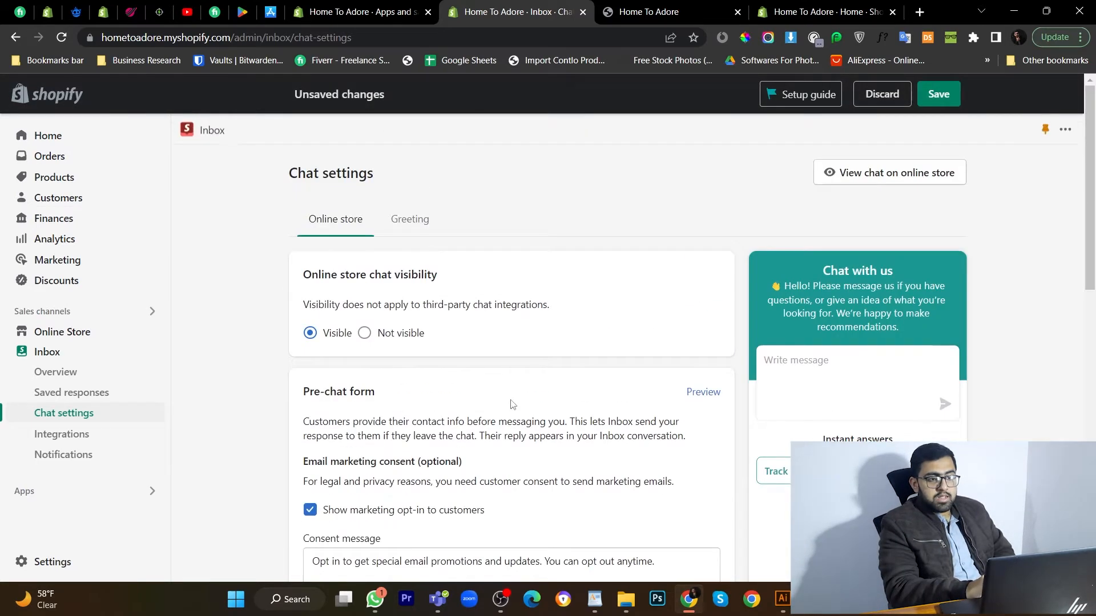
pyautogui.scroll(-1, 695, 343)
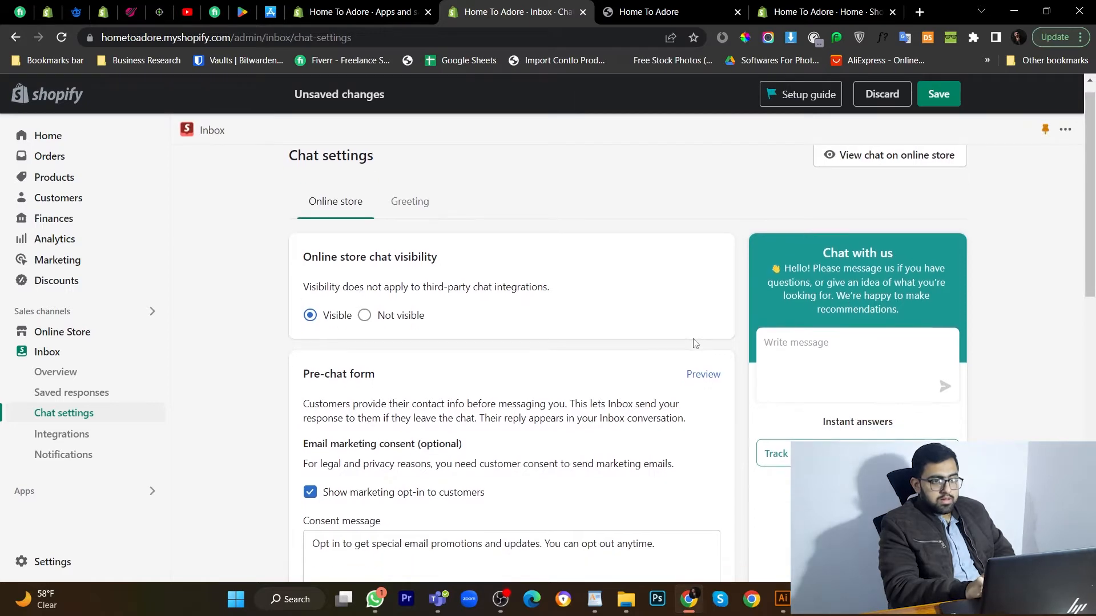
pyautogui.scroll(-10, 488, 411)
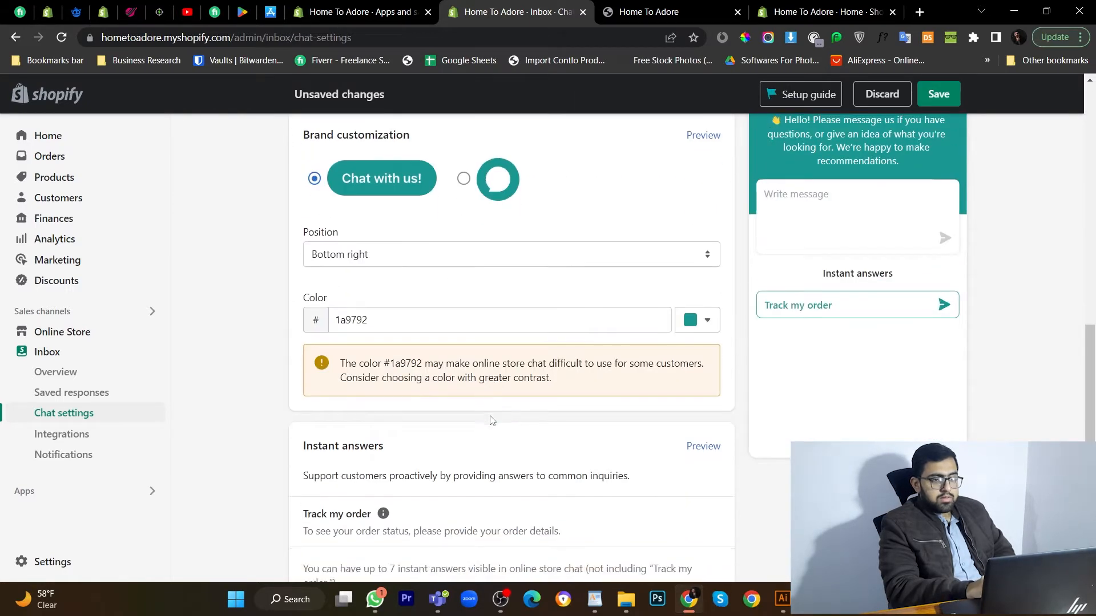
pyautogui.scroll(3, 492, 421)
pyautogui.scroll(7, 492, 421)
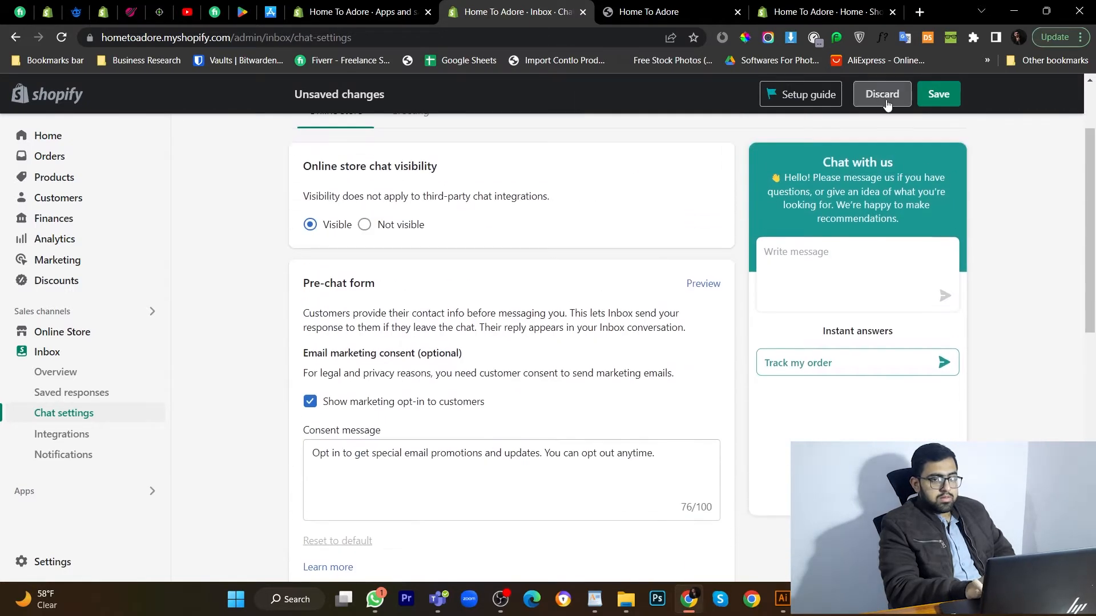
pyautogui.click(941, 86)
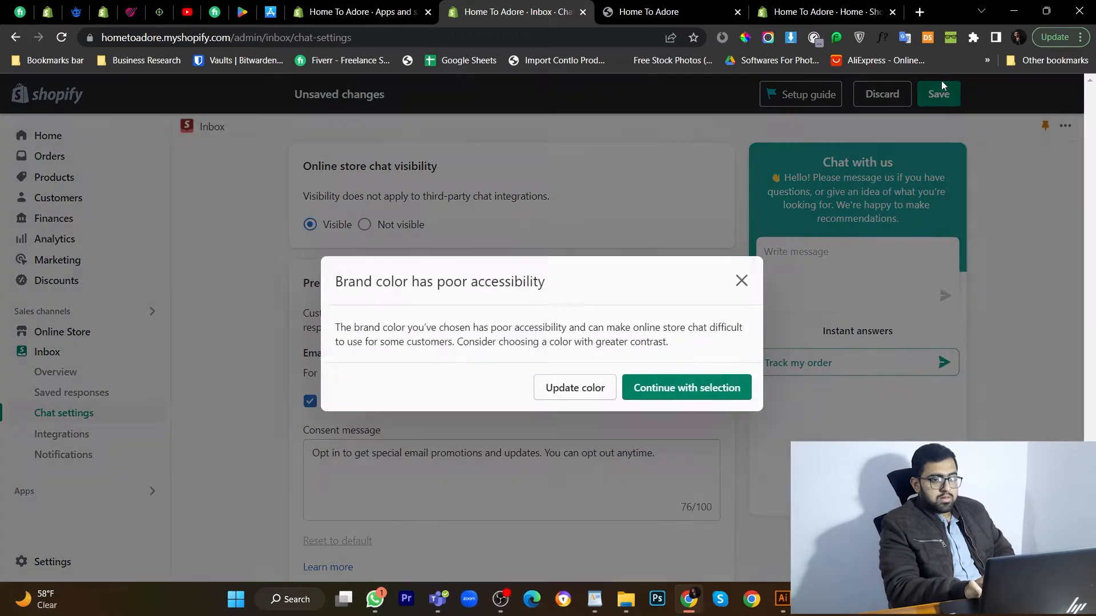
pyautogui.click(693, 388)
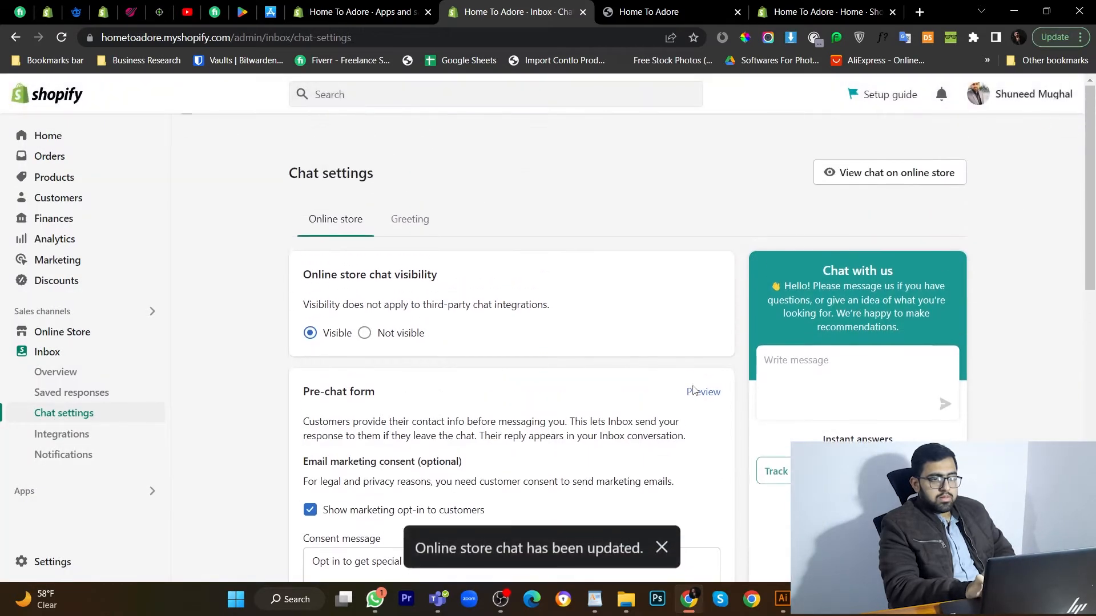
# Discard stray test text in the greeting message and return to the Inbox overview's First reply options.
pyautogui.click(411, 228)
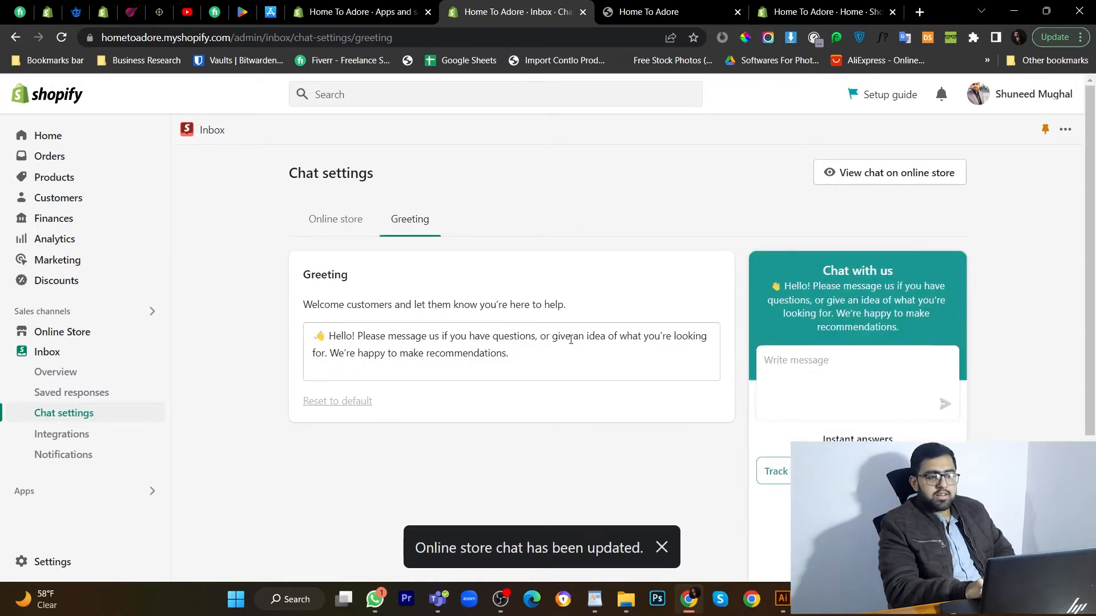
pyautogui.click(510, 359)
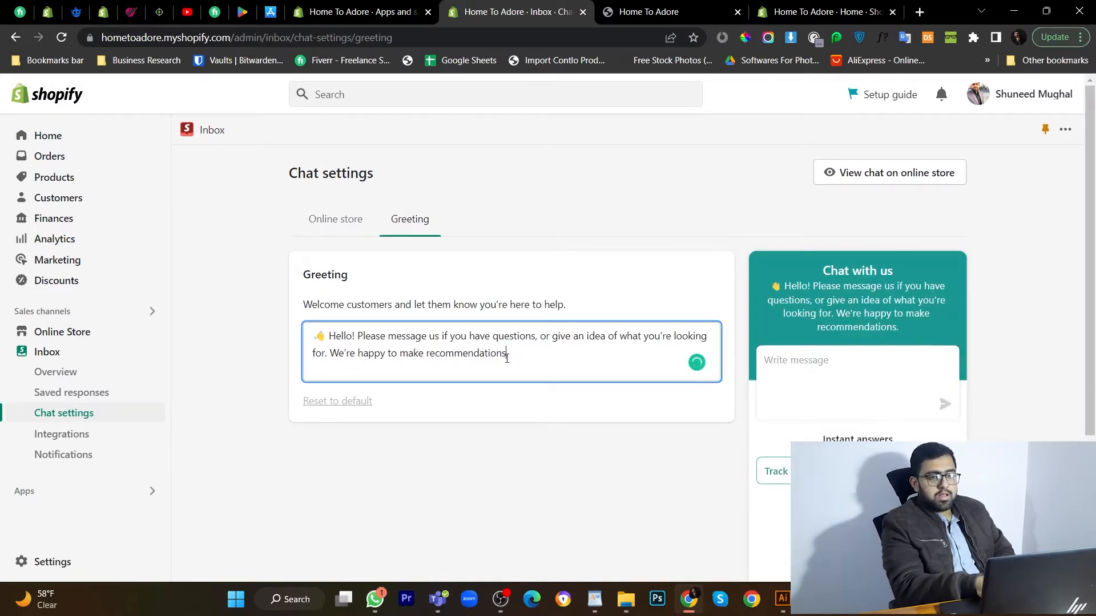
pyautogui.write('jbibkjb')
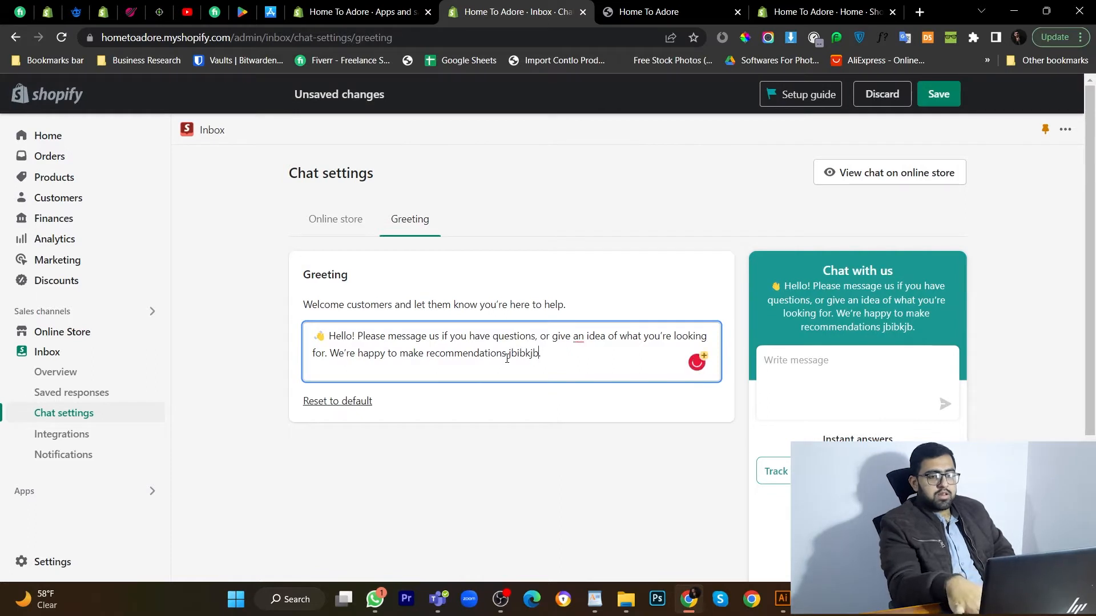
pyautogui.press('BackSpace')
pyautogui.press('BackSpace')
pyautogui.press('BackSpace')
pyautogui.press('BackSpace')
pyautogui.press('BackSpace')
pyautogui.press('BackSpace')
pyautogui.press('BackSpace')
pyautogui.press('BackSpace')
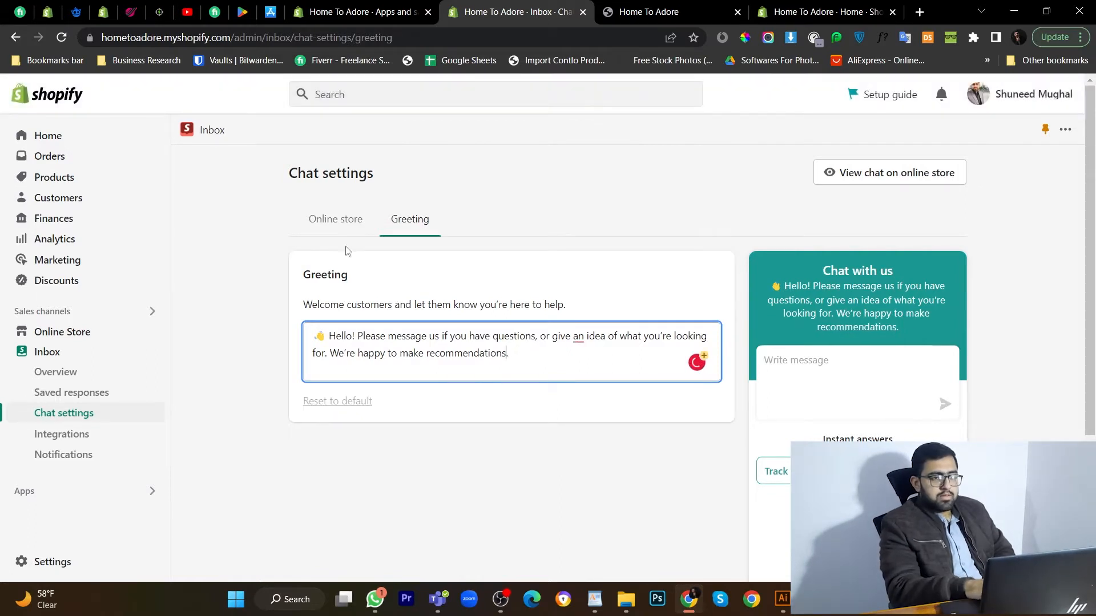
pyautogui.click(204, 142)
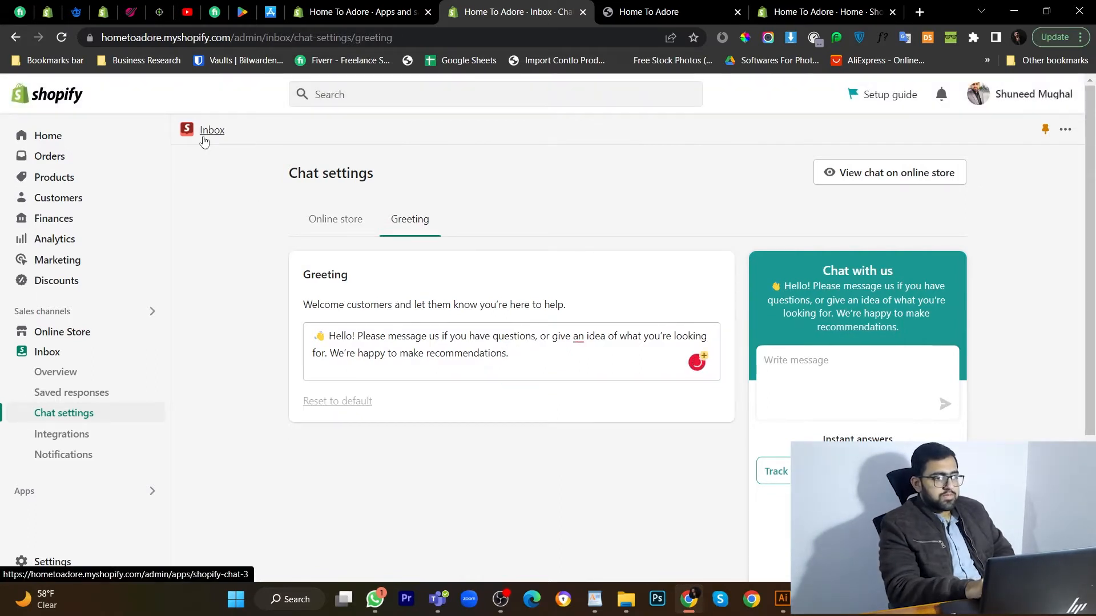
pyautogui.scroll(-3, 523, 392)
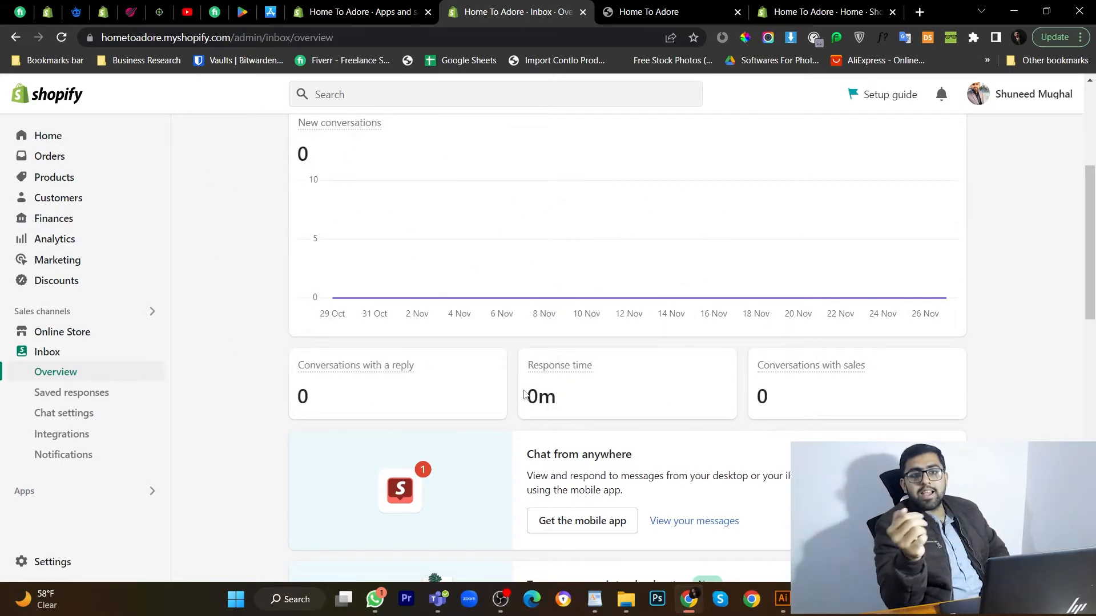
pyautogui.scroll(-10, 524, 394)
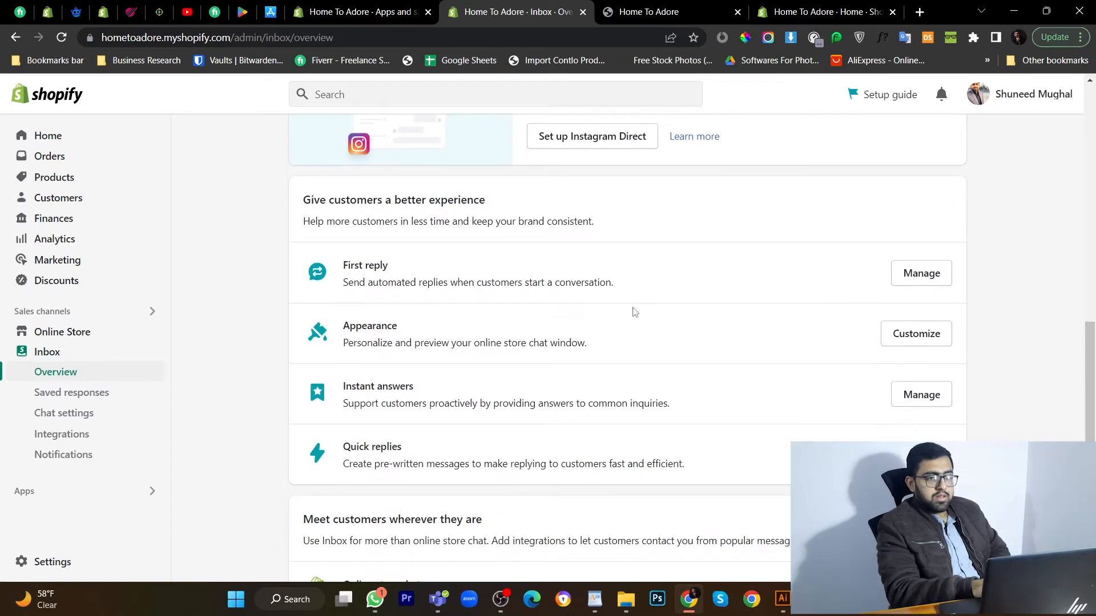
# Turn on the automated first reply with Monday hours 9:00 am to 8:00 pm.
pyautogui.click(919, 274)
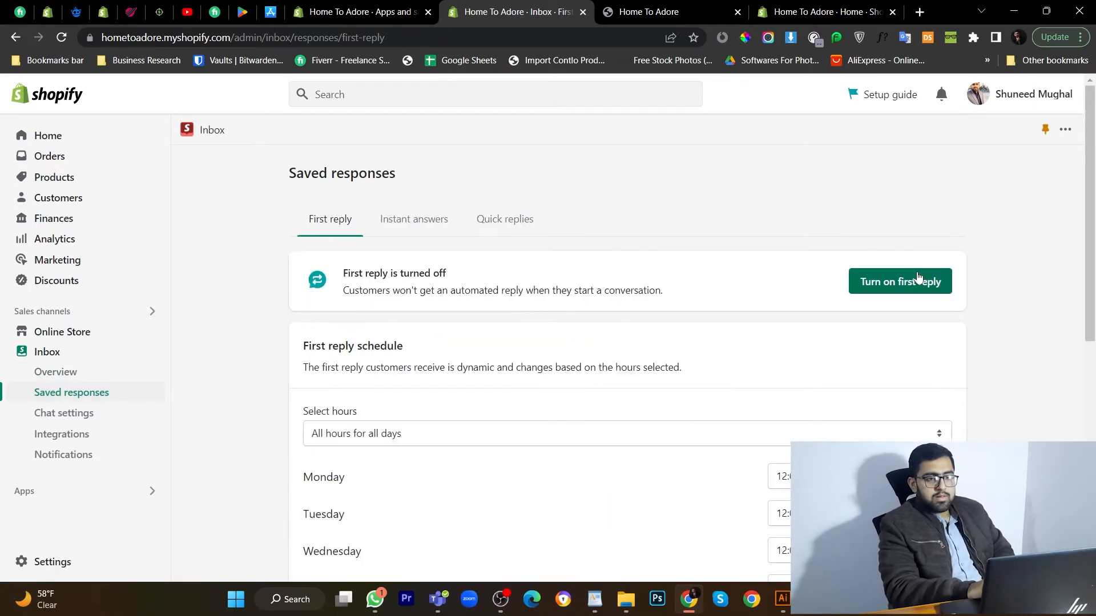
pyautogui.click(918, 289)
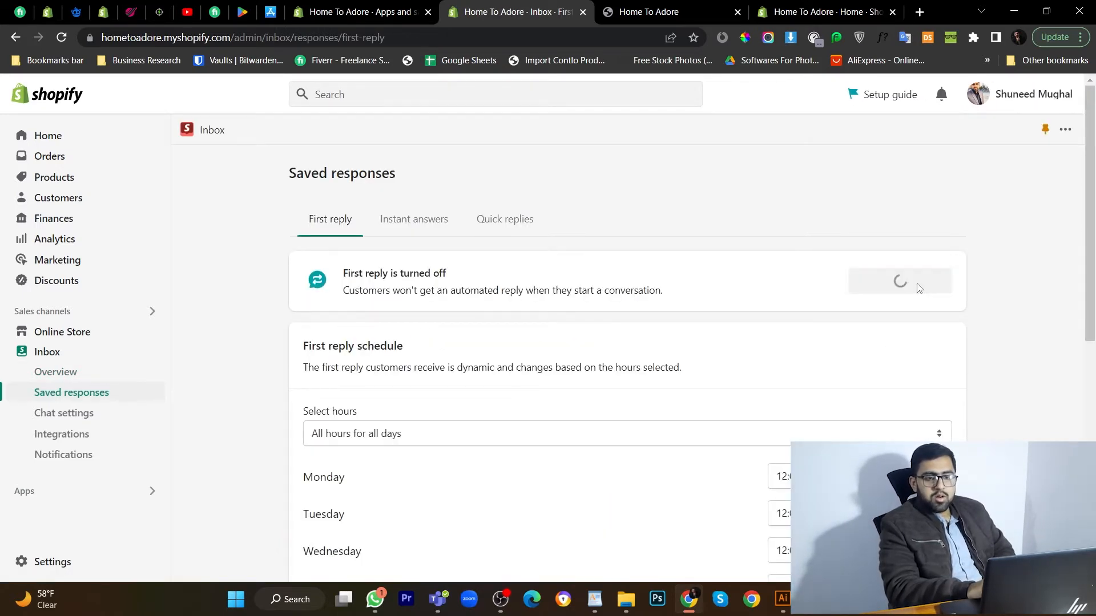
pyautogui.scroll(-2, 854, 368)
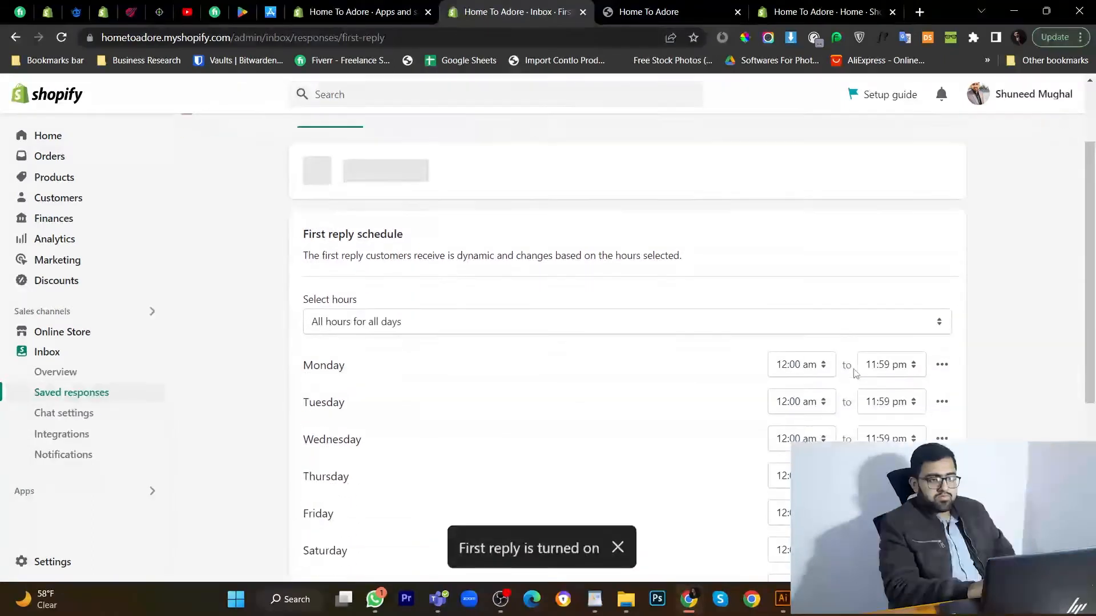
pyautogui.scroll(-1, 851, 361)
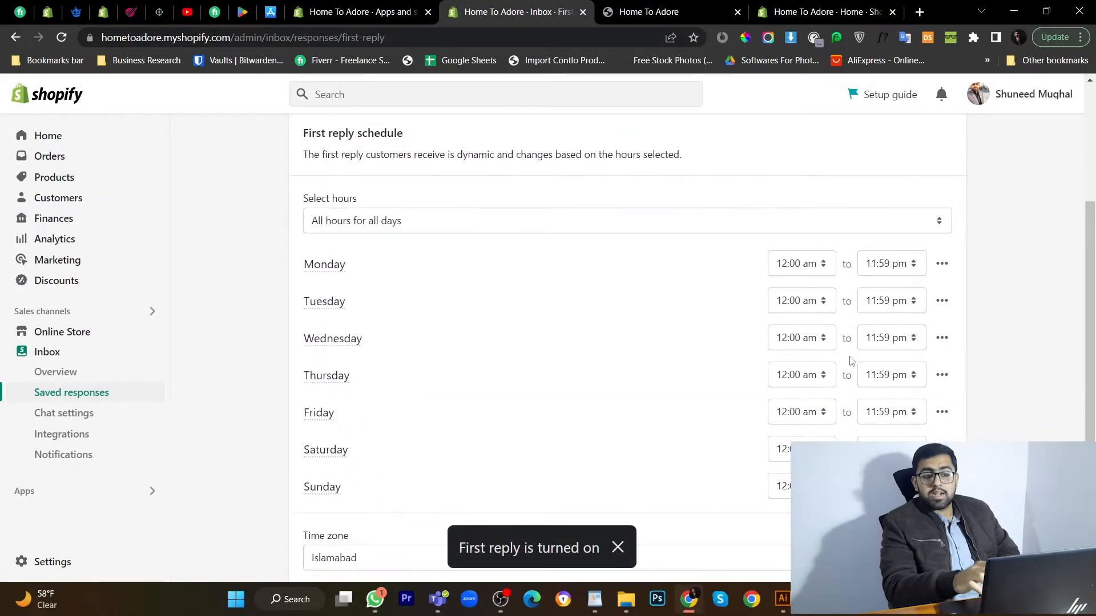
pyautogui.click(801, 266)
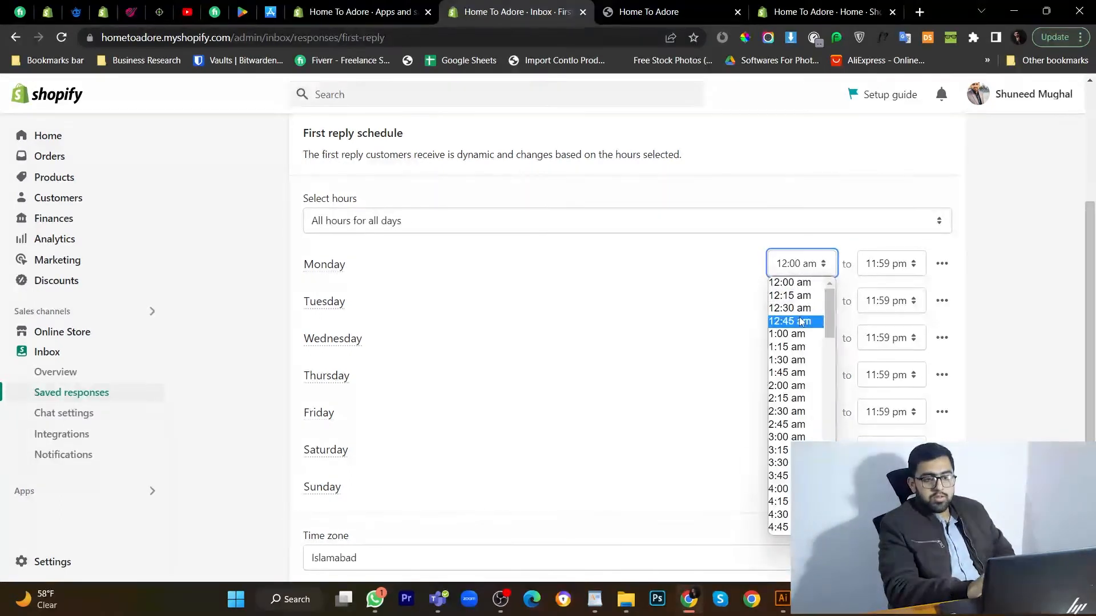
pyautogui.scroll(-5, 795, 359)
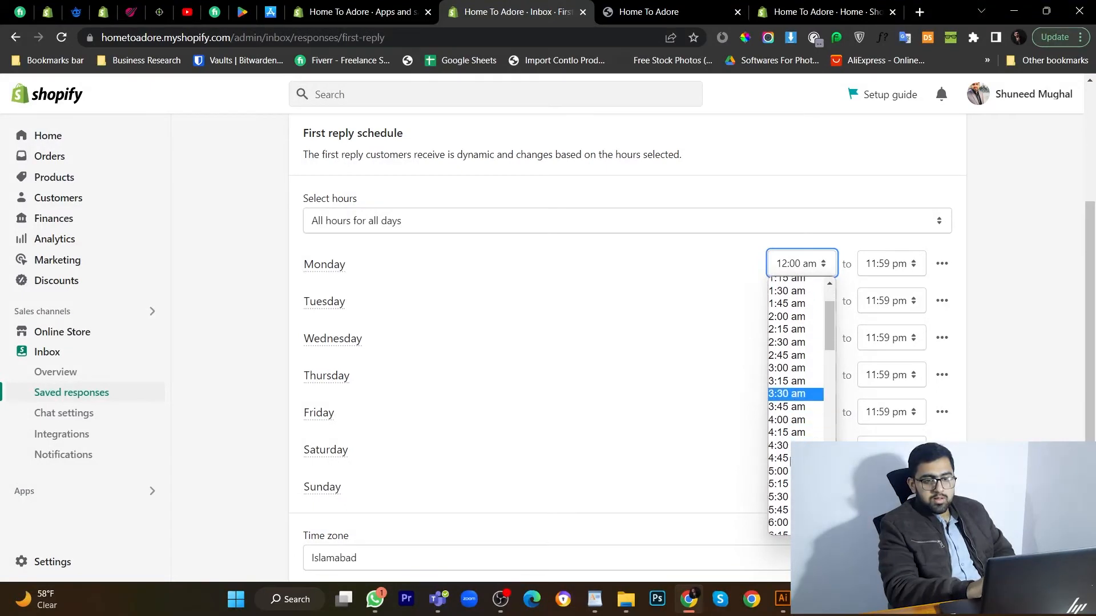
pyautogui.scroll(-3, 795, 358)
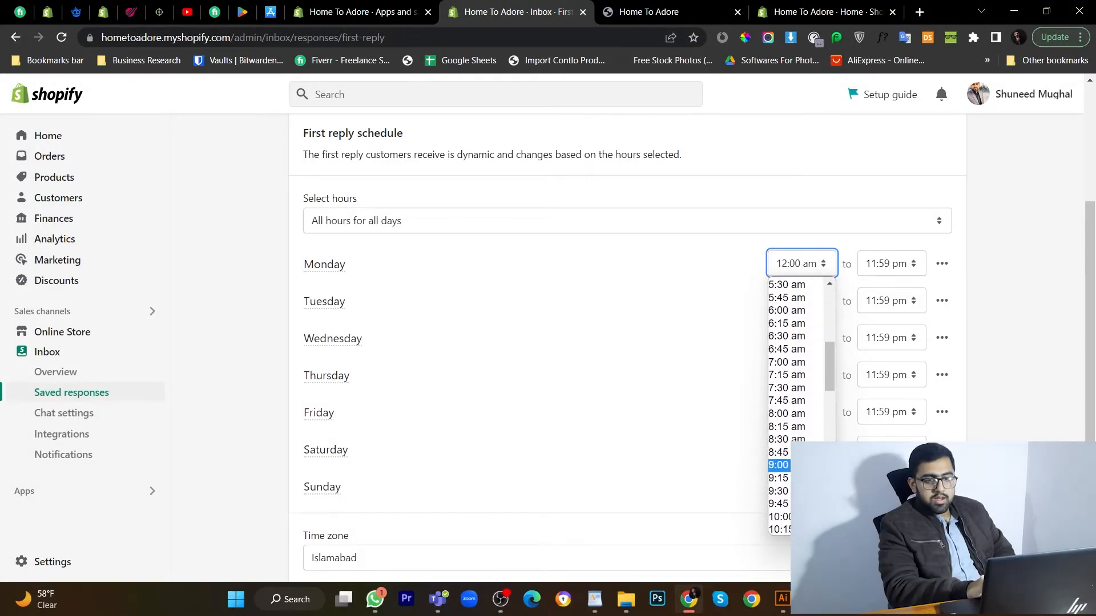
pyautogui.click(778, 465)
pyautogui.click(889, 263)
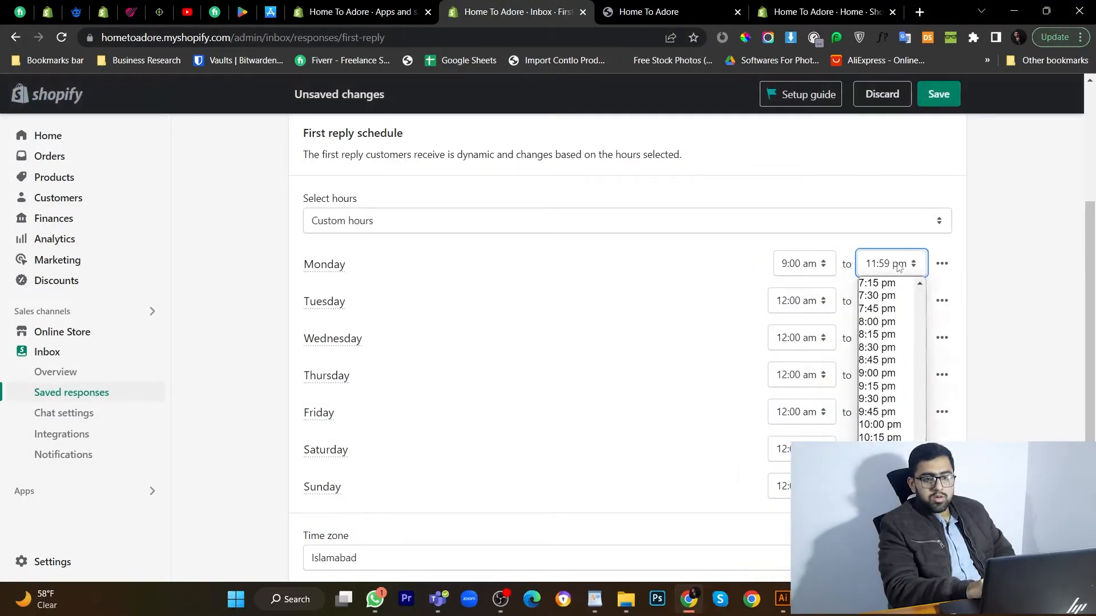
pyautogui.click(902, 324)
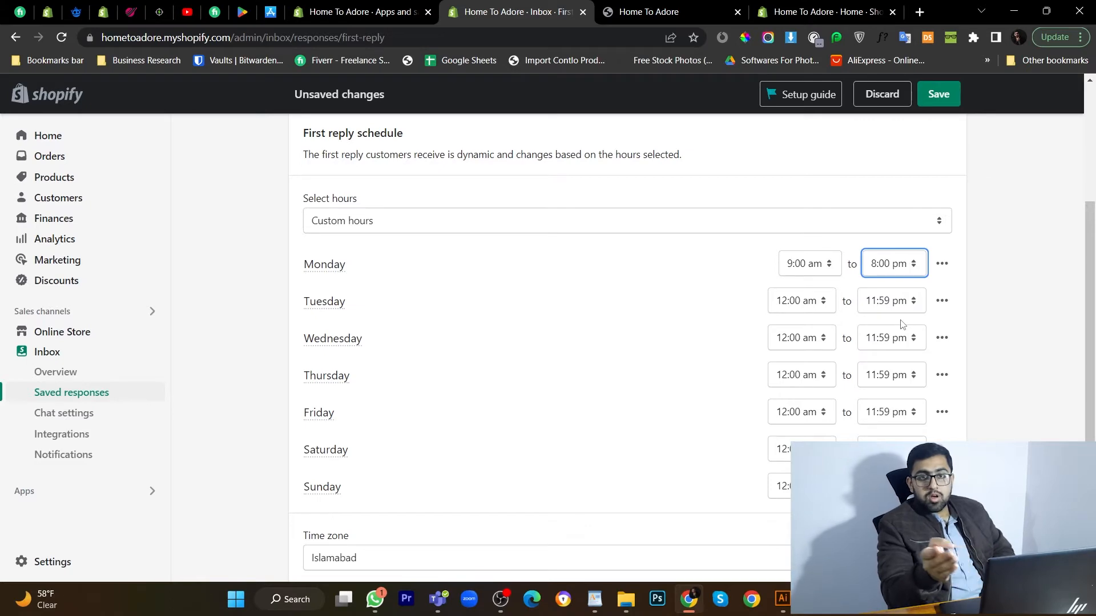
# Set the first reply time zone to London and save the schedule.
pyautogui.scroll(-4, 902, 324)
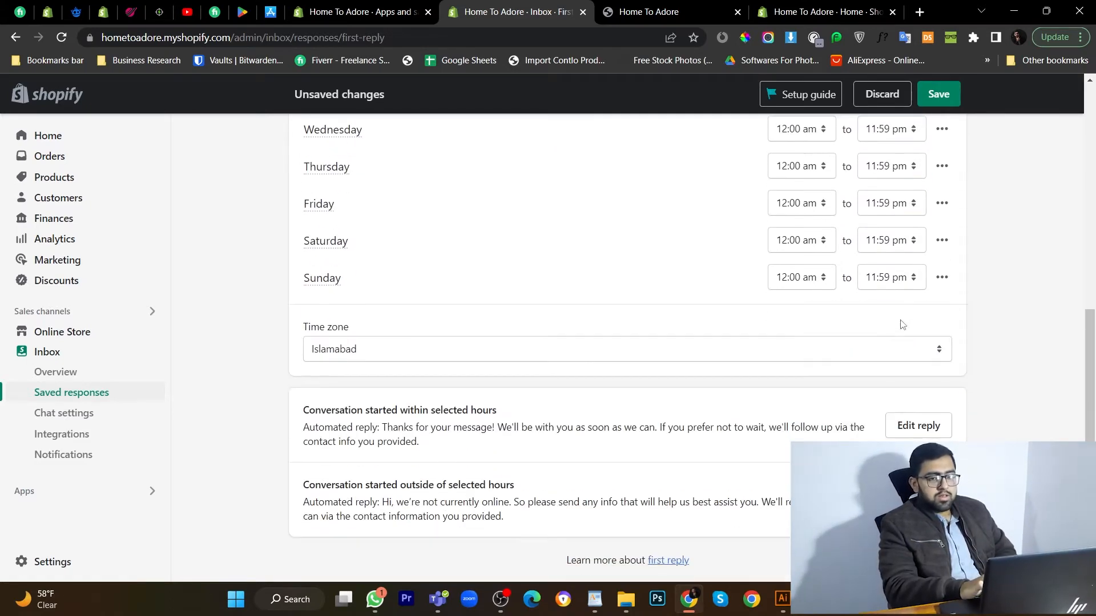
pyautogui.click(754, 343)
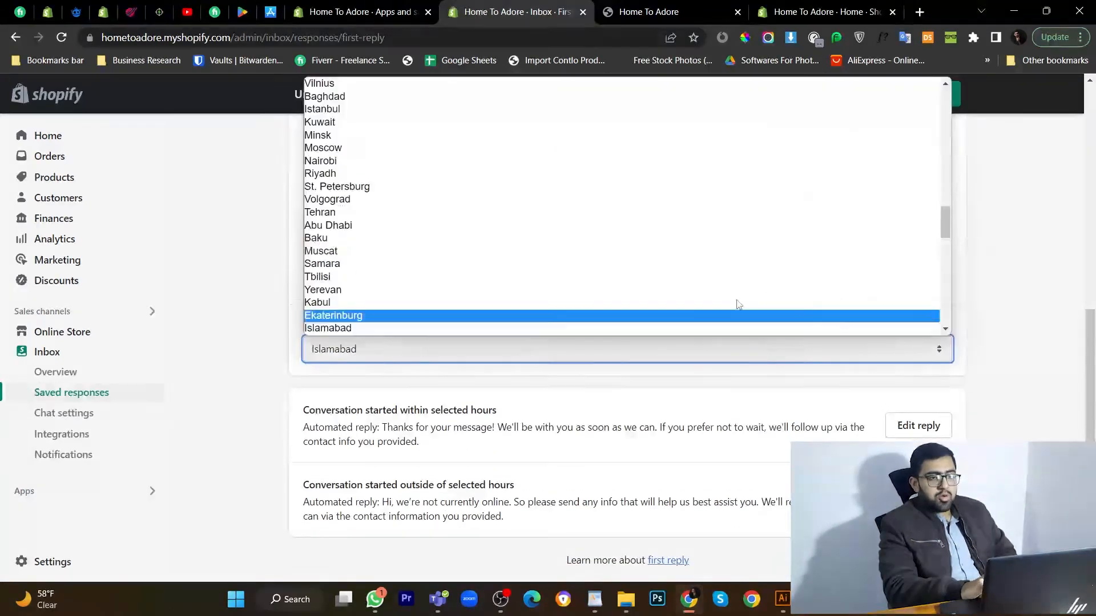
pyautogui.scroll(6, 735, 258)
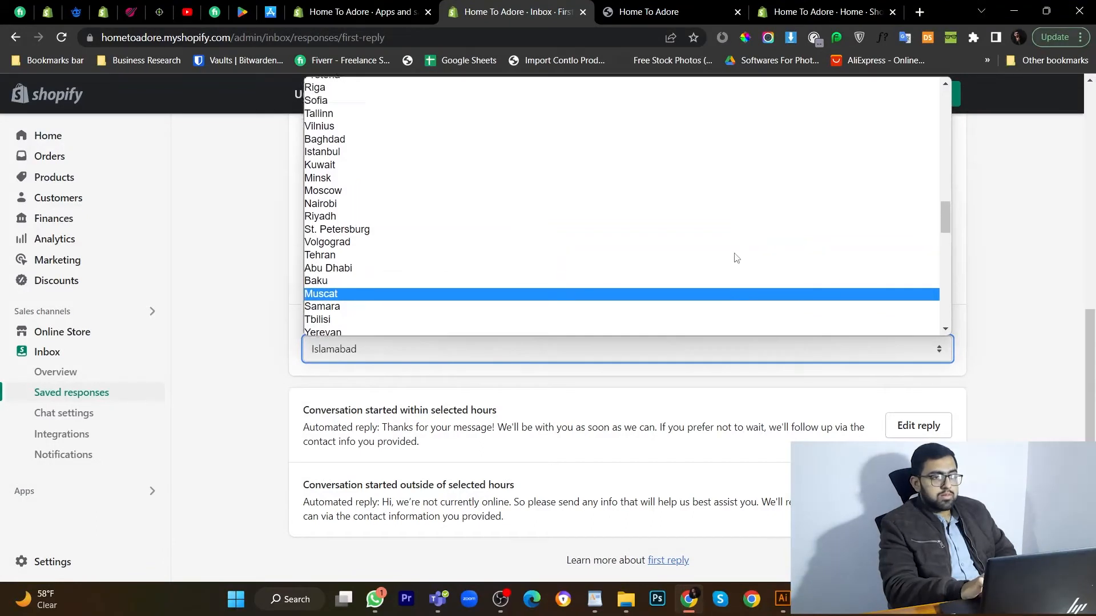
pyautogui.scroll(5, 735, 258)
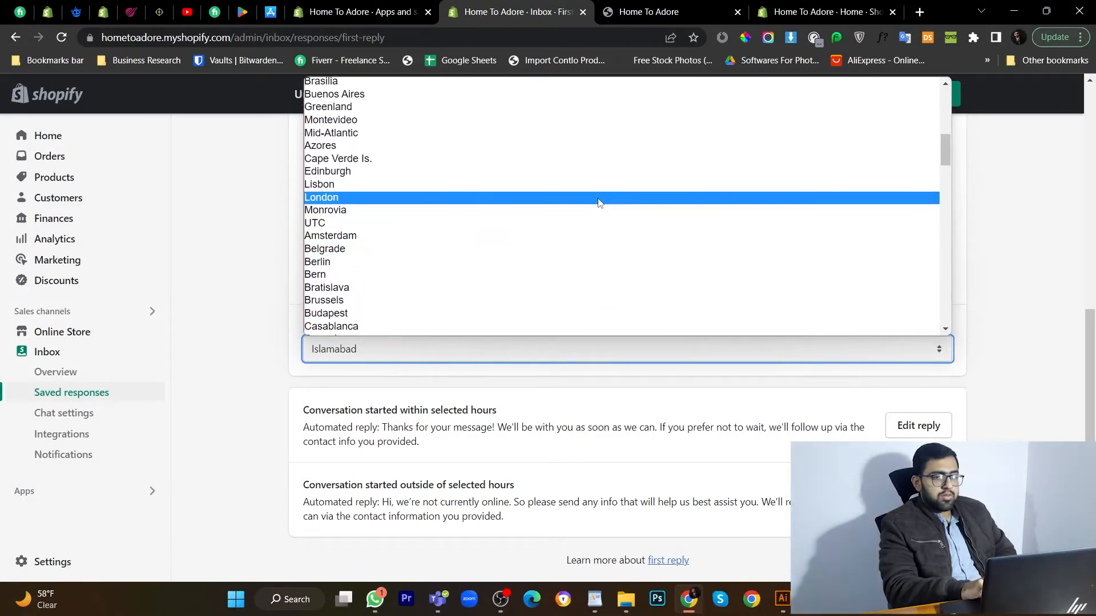
pyautogui.click(599, 197)
pyautogui.click(951, 103)
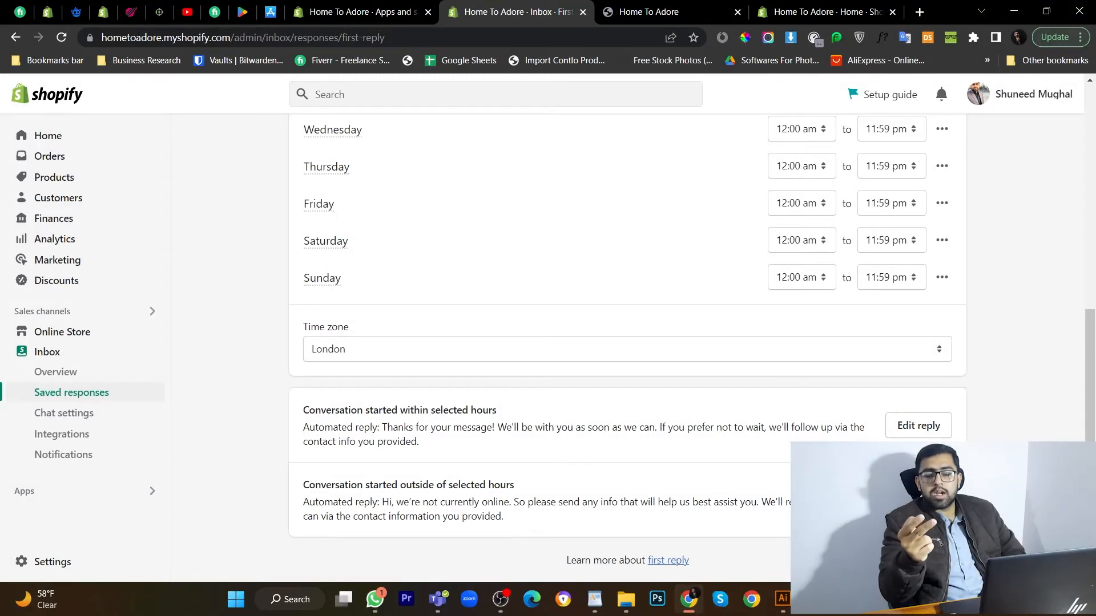
# Review the 'Conversation started within selected hours' reply, then go to the Instant answers list.
pyautogui.click(918, 426)
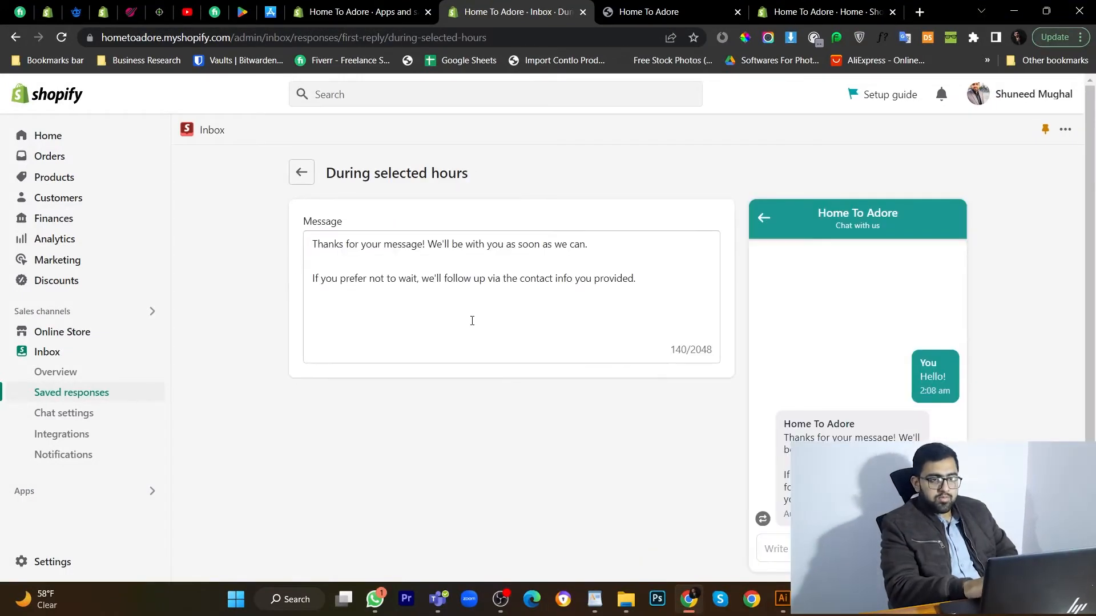
pyautogui.click(306, 181)
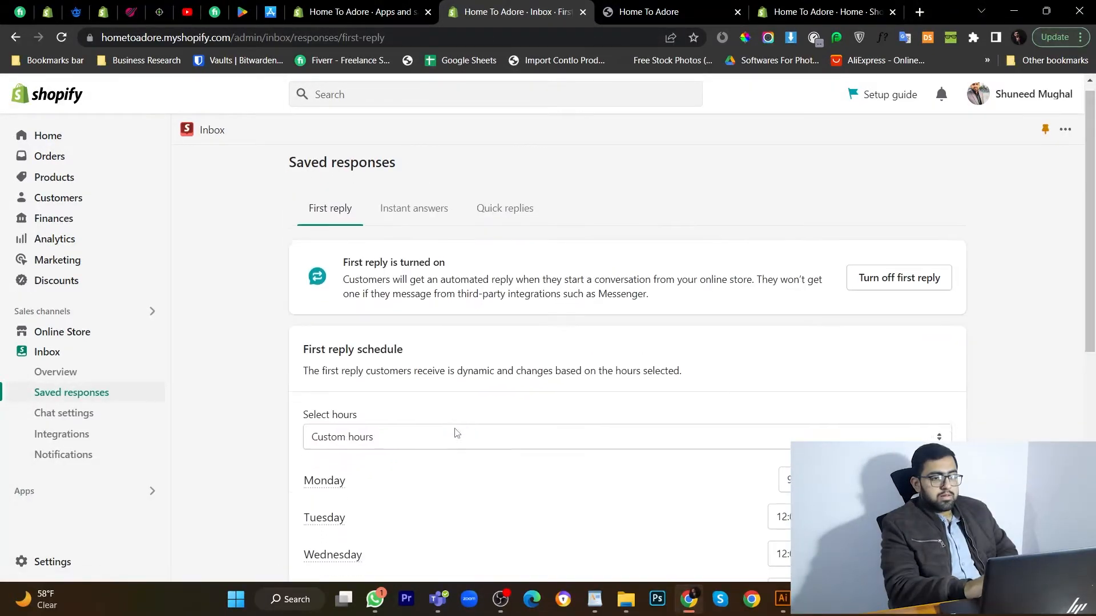
pyautogui.scroll(-7, 456, 433)
pyautogui.scroll(-1, 457, 432)
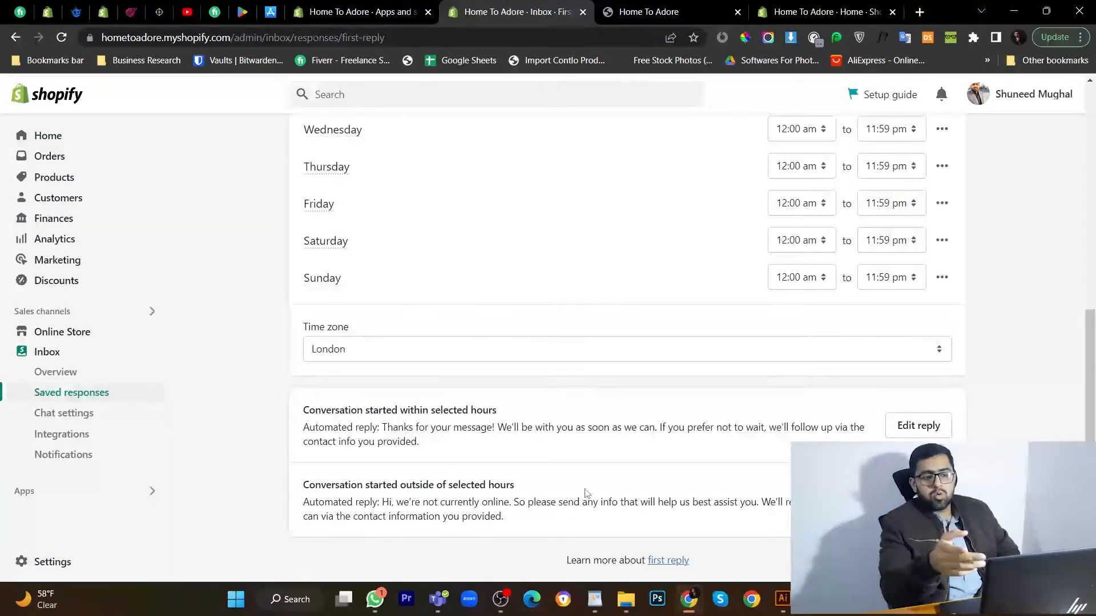
pyautogui.scroll(8, 586, 494)
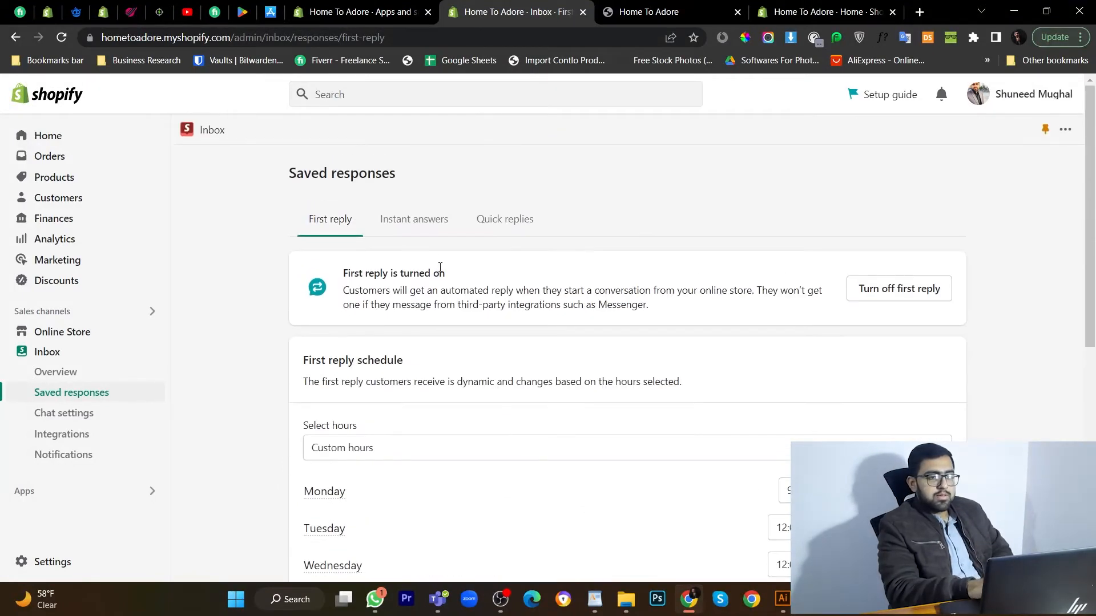
pyautogui.click(418, 221)
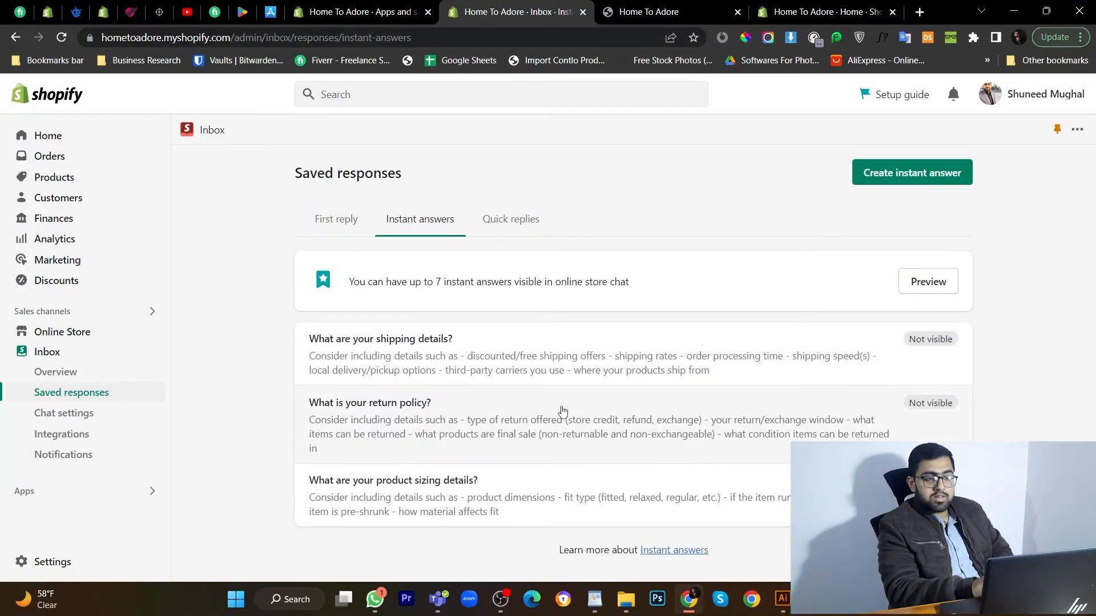
# Make the shipping details instant answer visible in online store chat and save it.
pyautogui.click(592, 371)
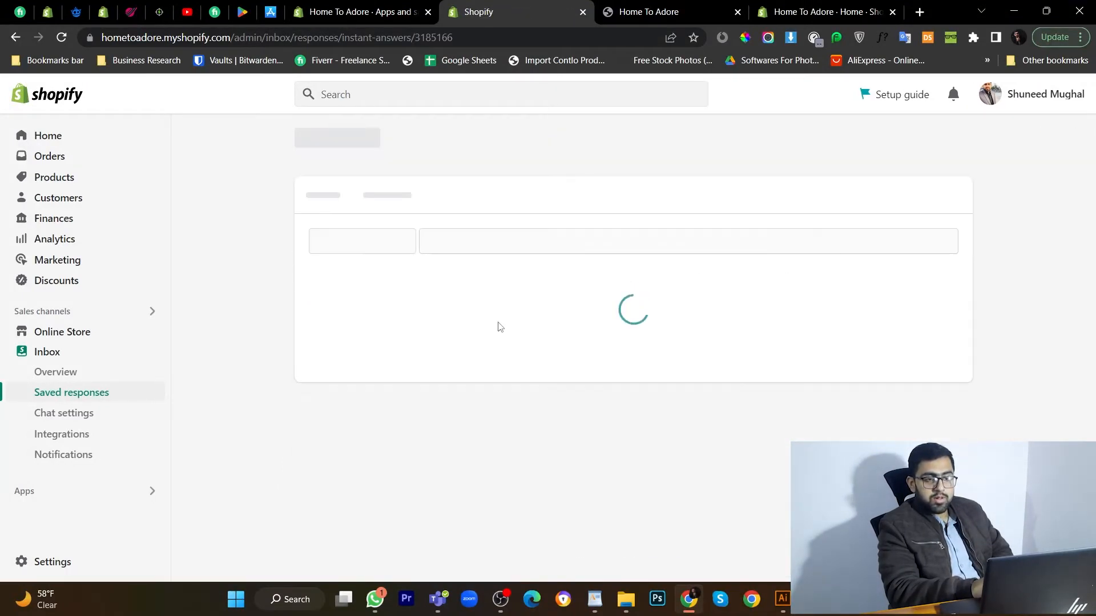
pyautogui.click(415, 263)
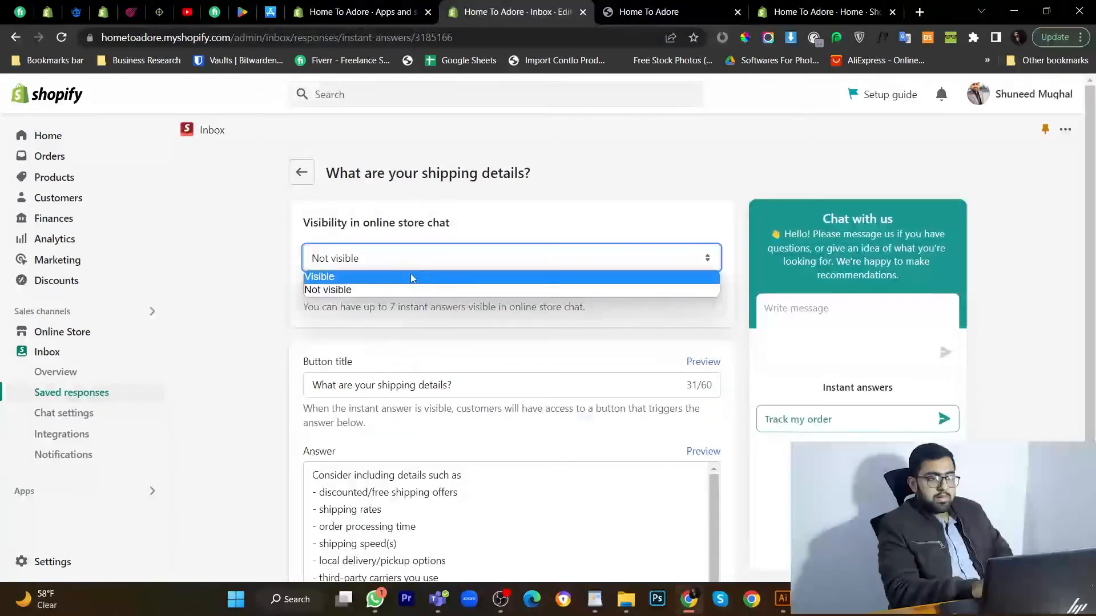
pyautogui.click(410, 274)
pyautogui.click(535, 355)
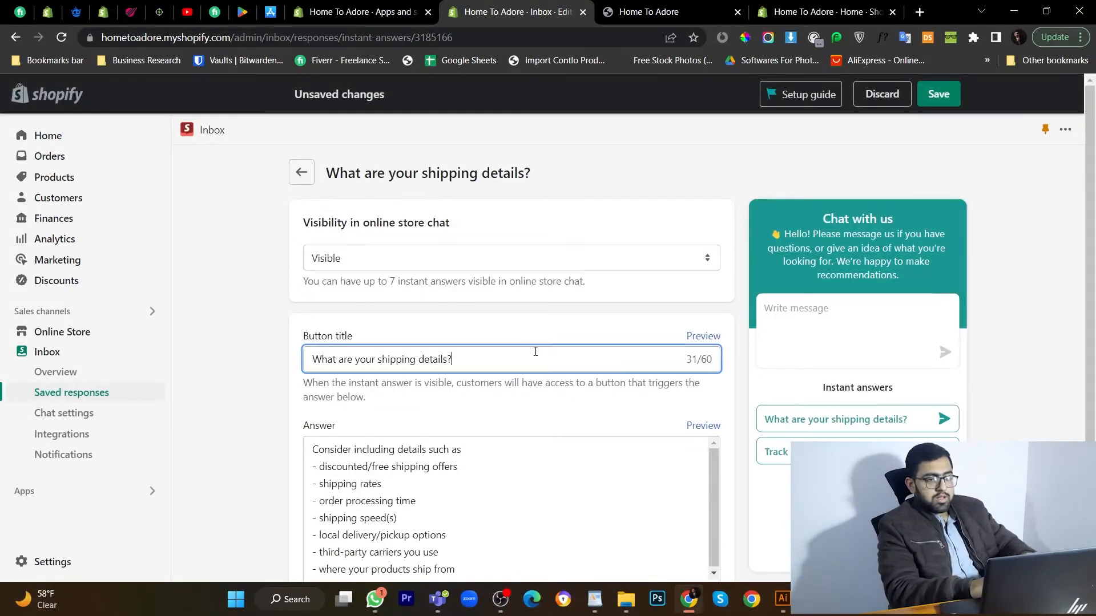
pyautogui.hotkey('ctrl', 'a')
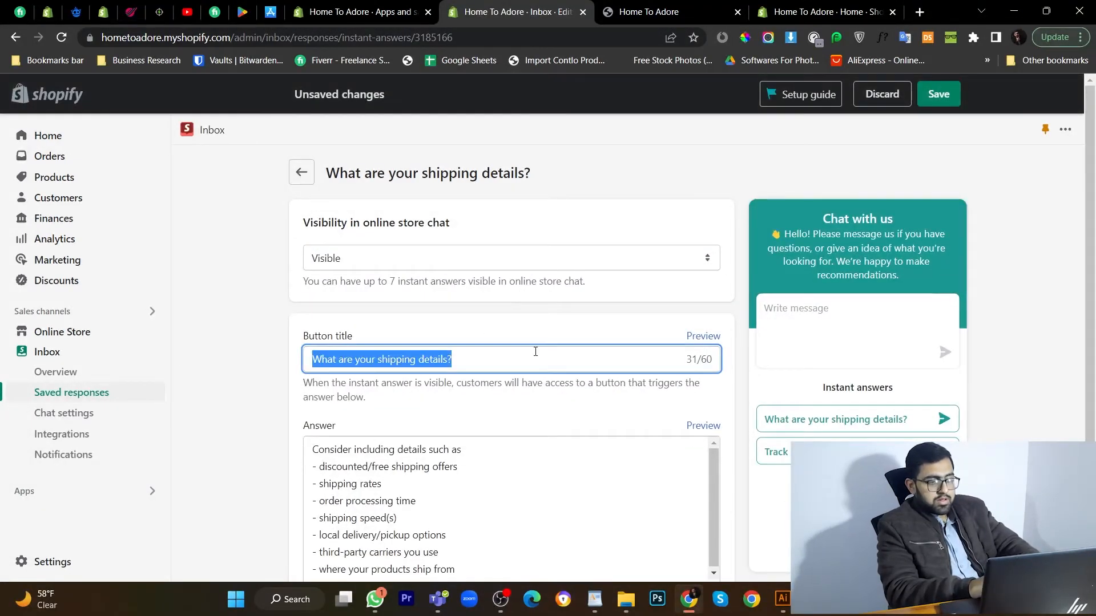
pyautogui.click(925, 103)
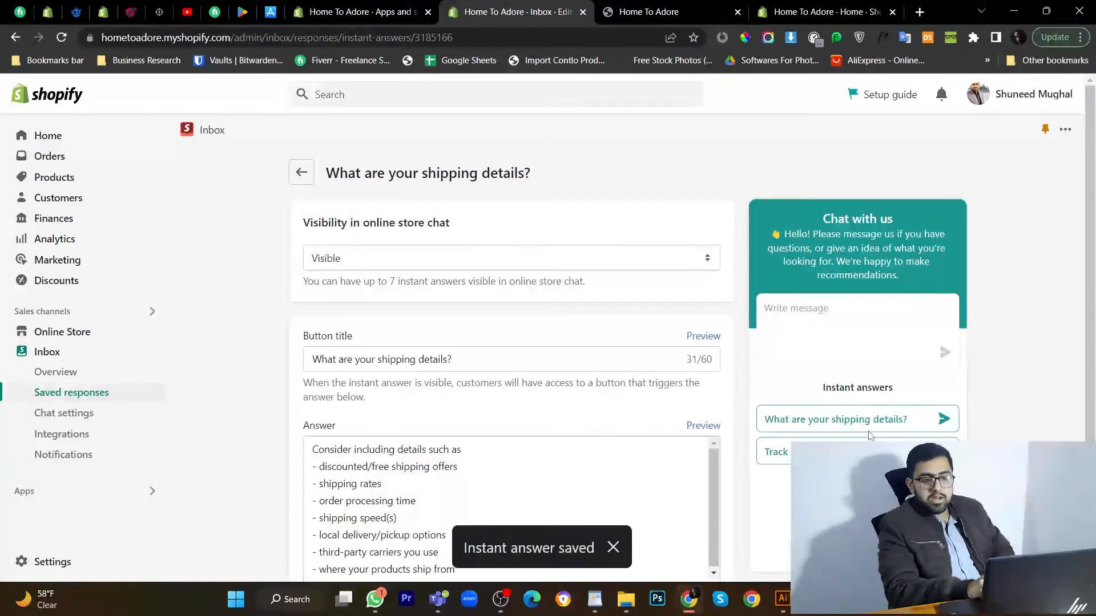
pyautogui.click(303, 174)
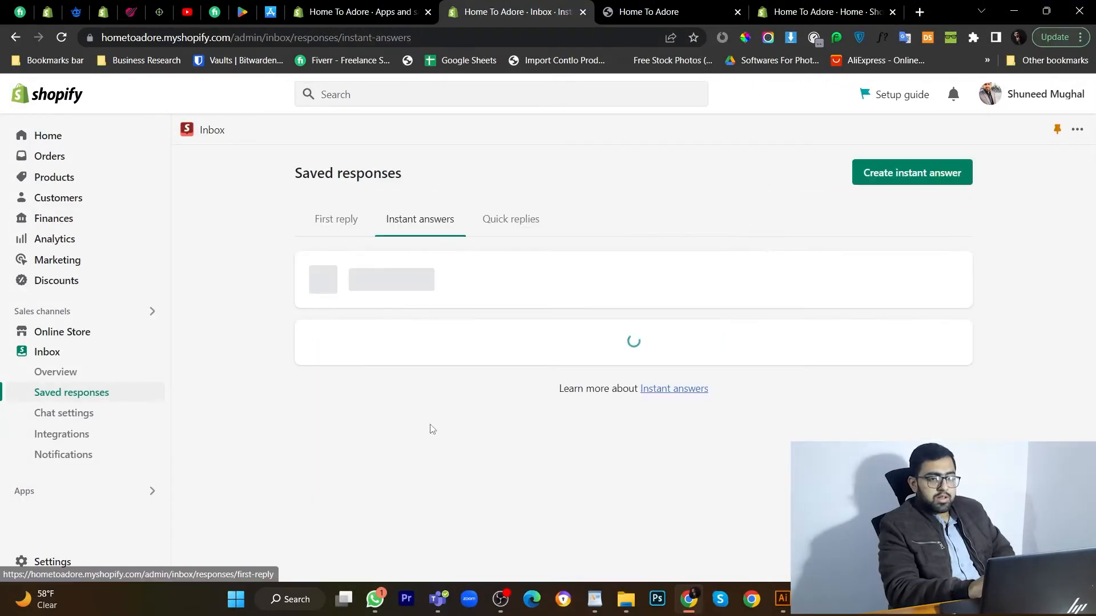
# Make the return policy instant answer visible in online store chat and save it.
pyautogui.click(431, 429)
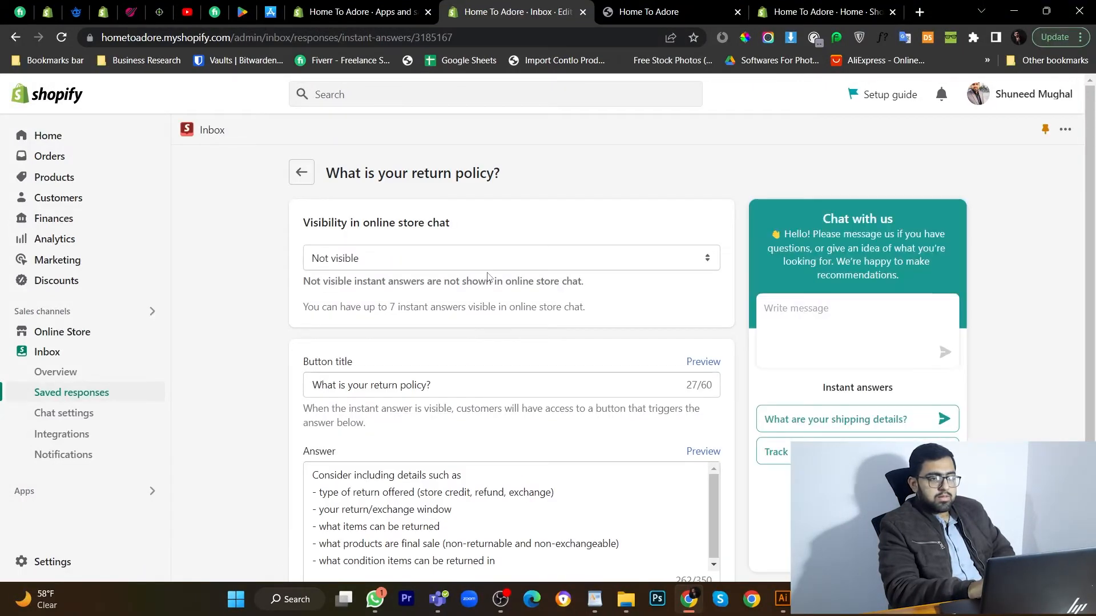
pyautogui.click(490, 266)
pyautogui.click(490, 277)
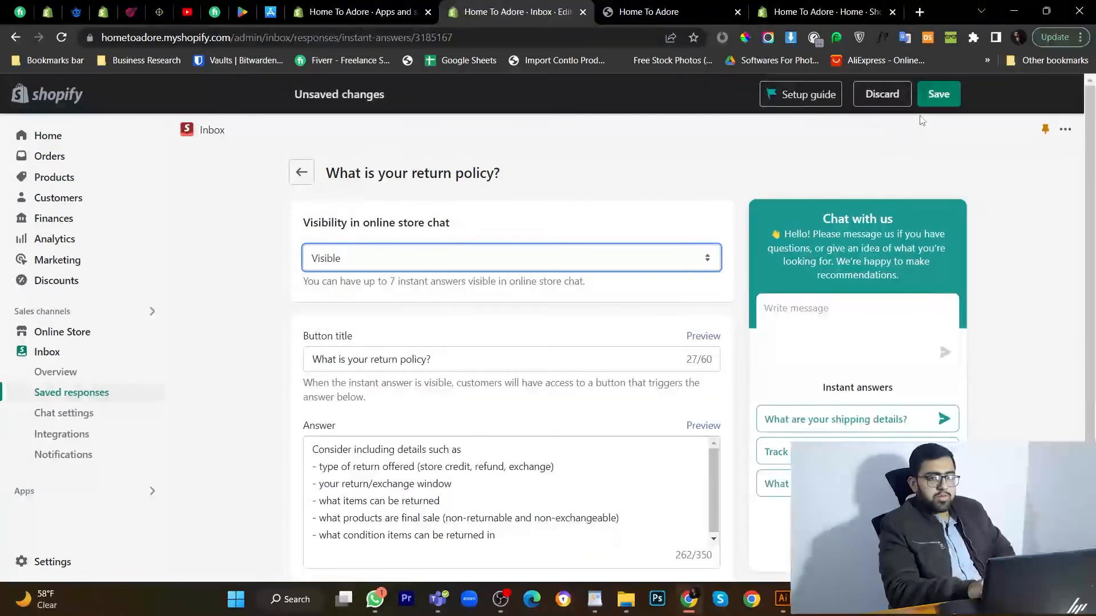
pyautogui.click(939, 94)
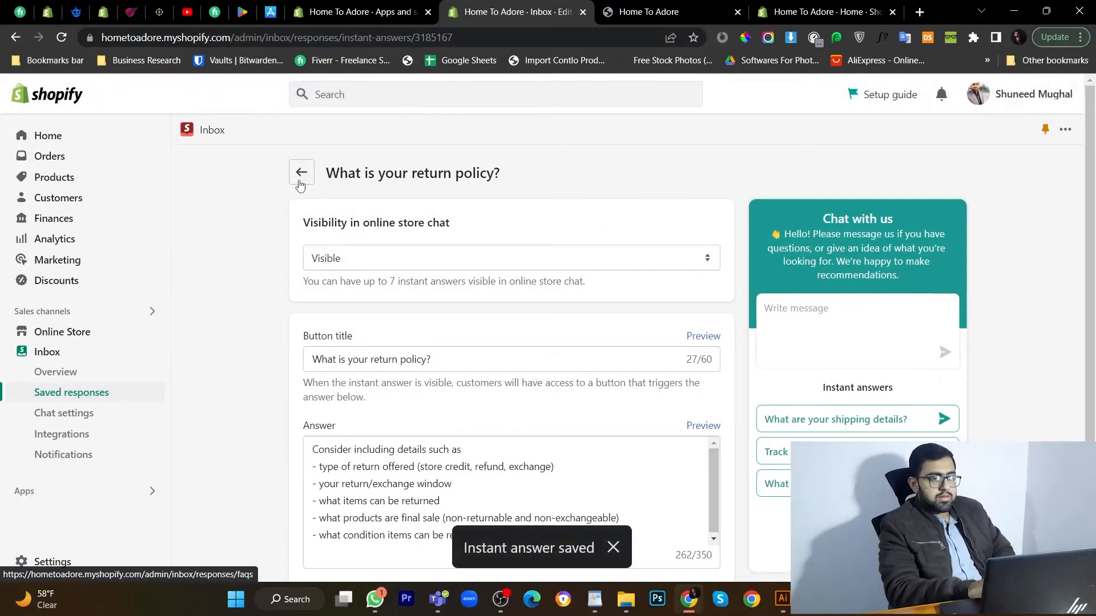
pyautogui.click(298, 181)
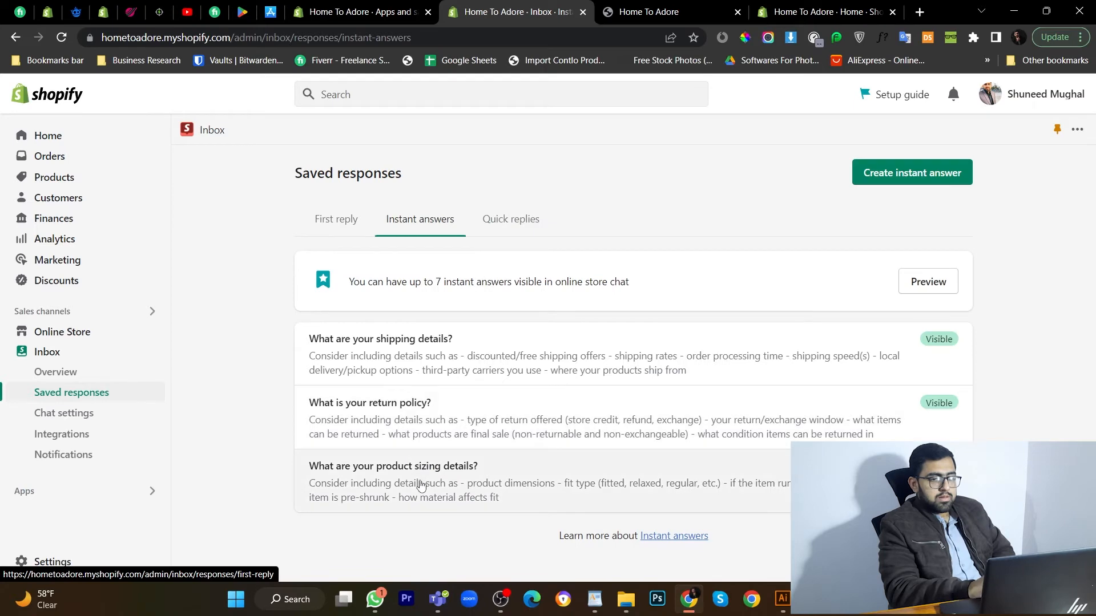
# Make the product sizing instant answer visible in online store chat and save it.
pyautogui.click(421, 486)
pyautogui.click(446, 267)
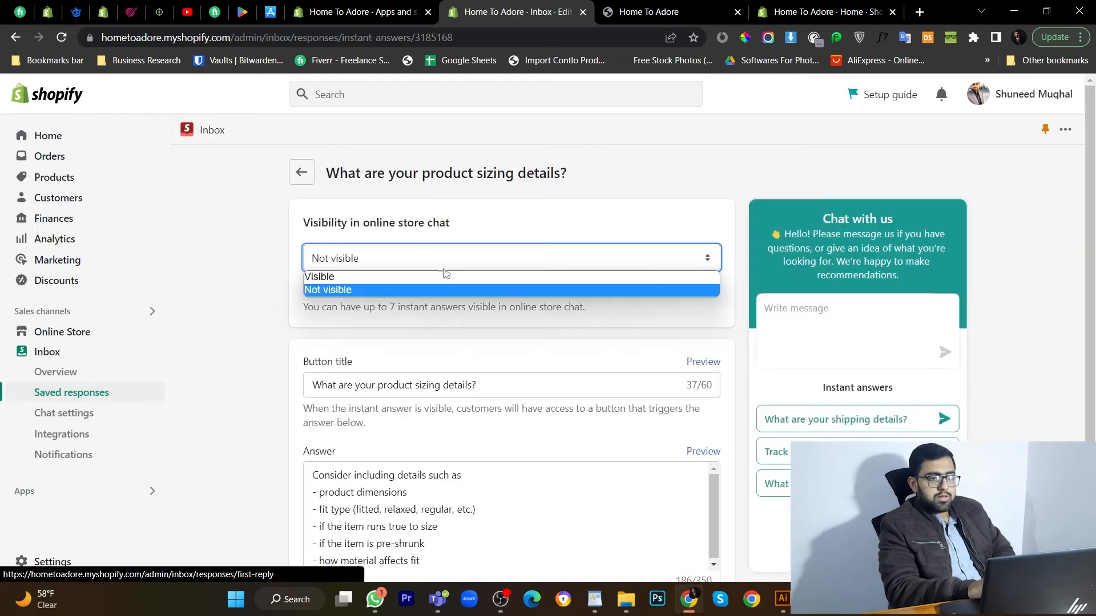
pyautogui.click(445, 277)
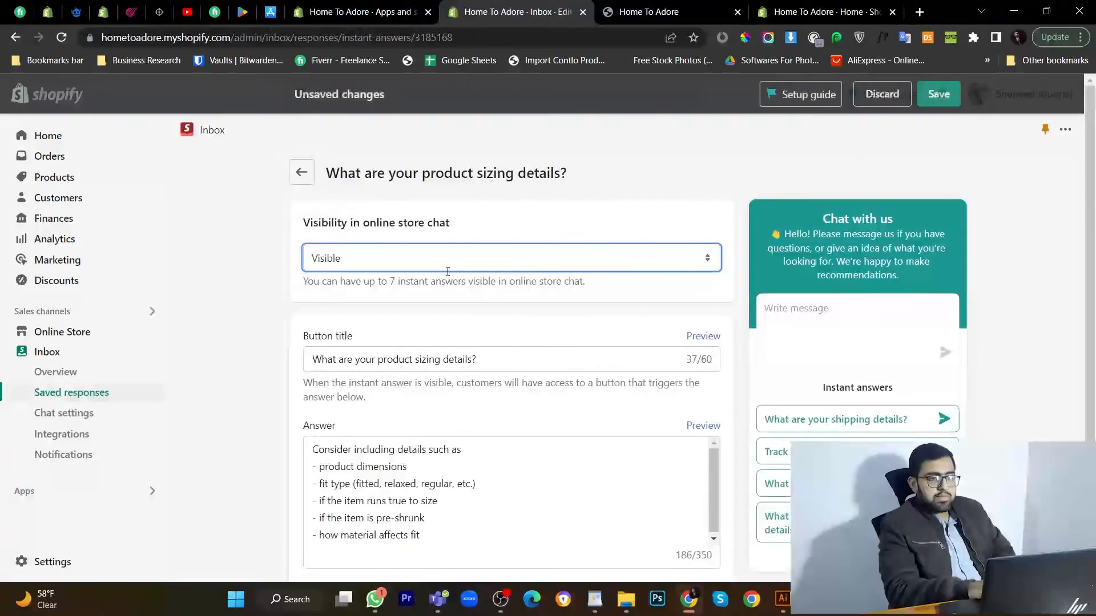
pyautogui.click(939, 95)
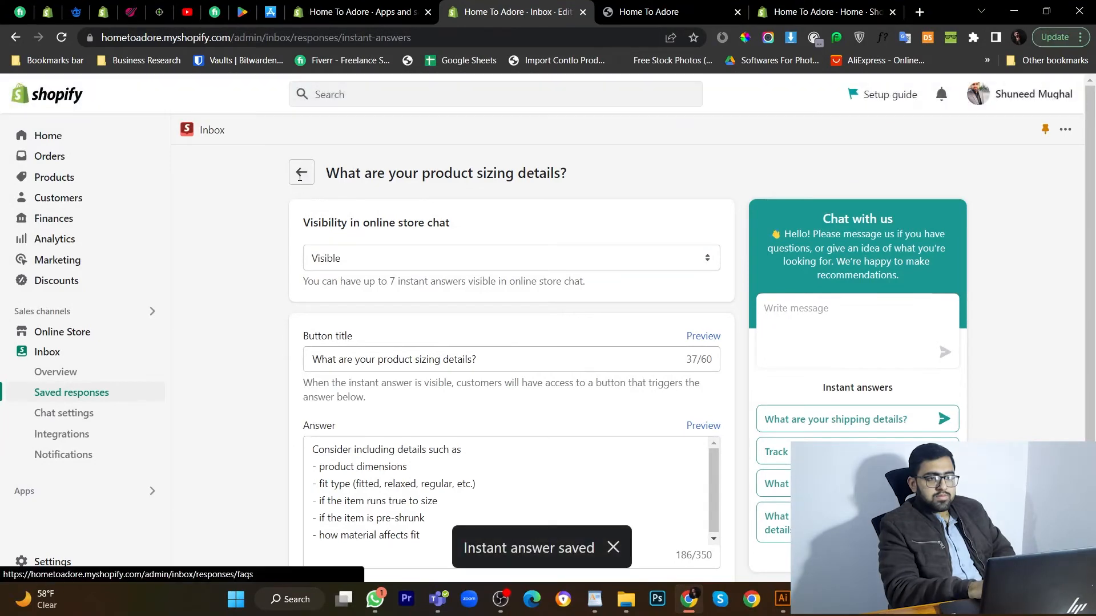
pyautogui.click(301, 174)
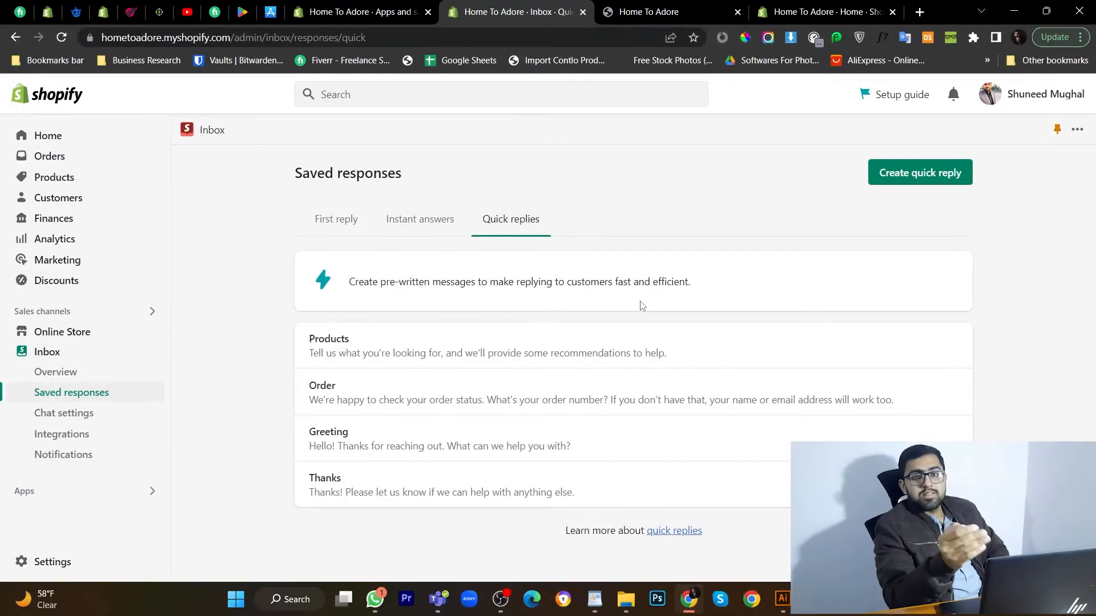
# Reload the storefront and open the chat to check the four instant answers appear.
pyautogui.click(736, 6)
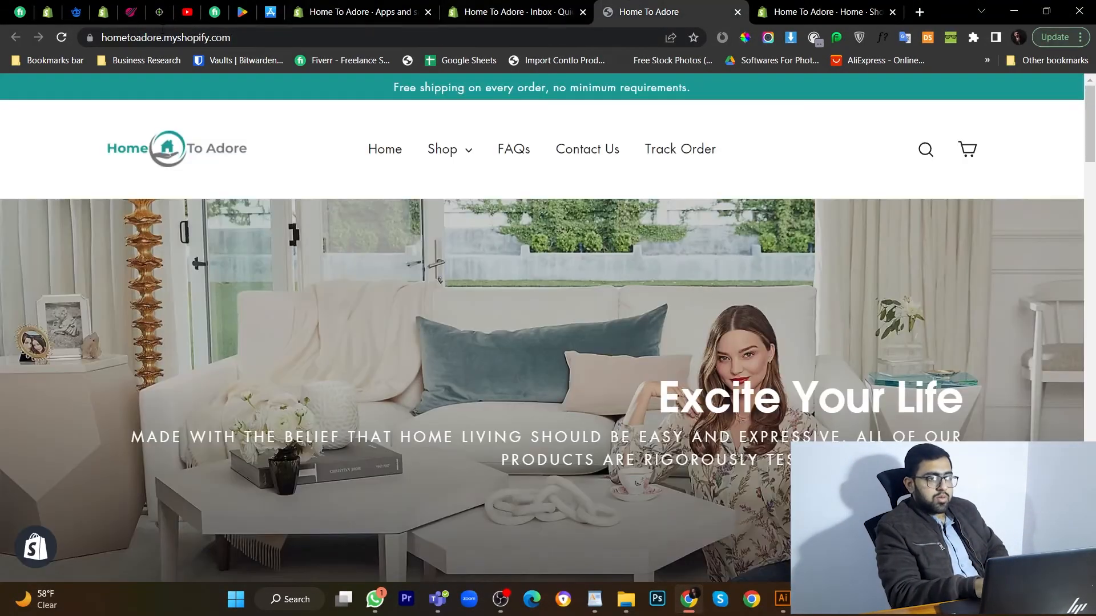
pyautogui.click(66, 37)
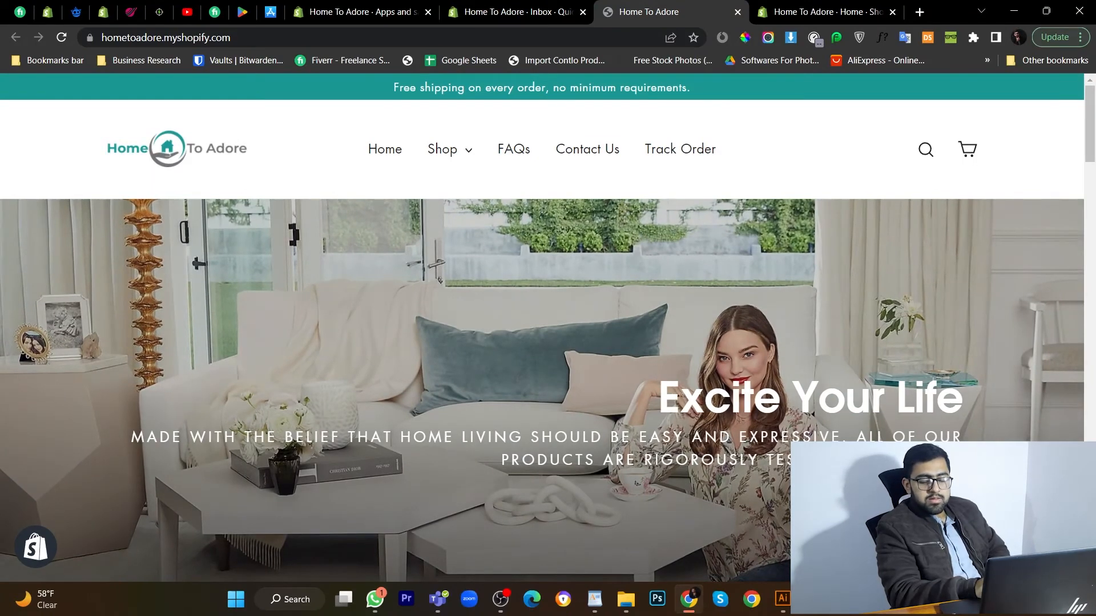
pyautogui.click(1050, 554)
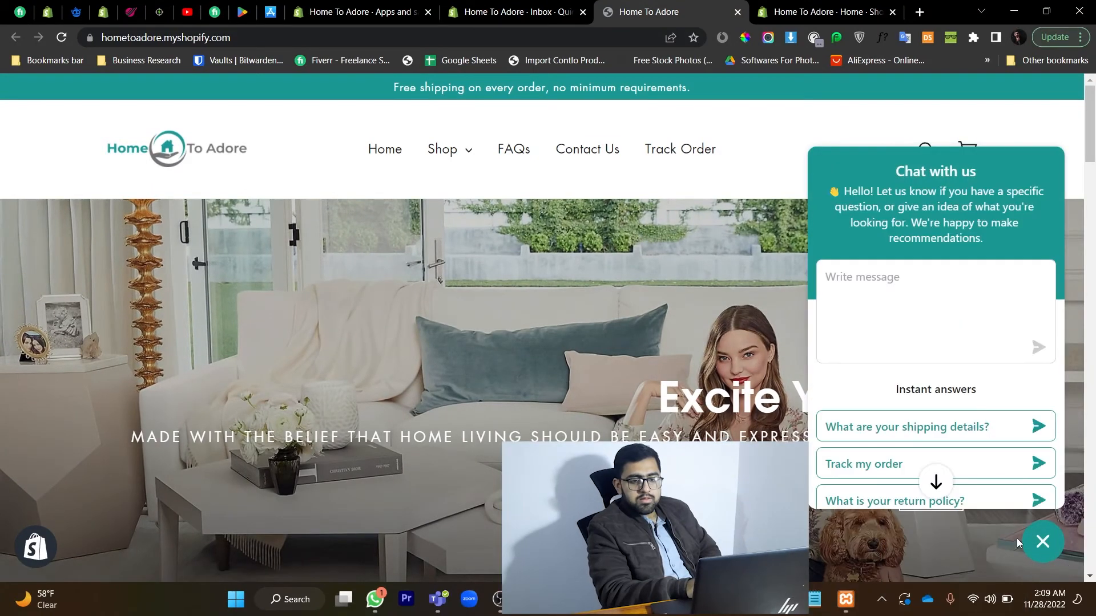
pyautogui.scroll(-2, 967, 415)
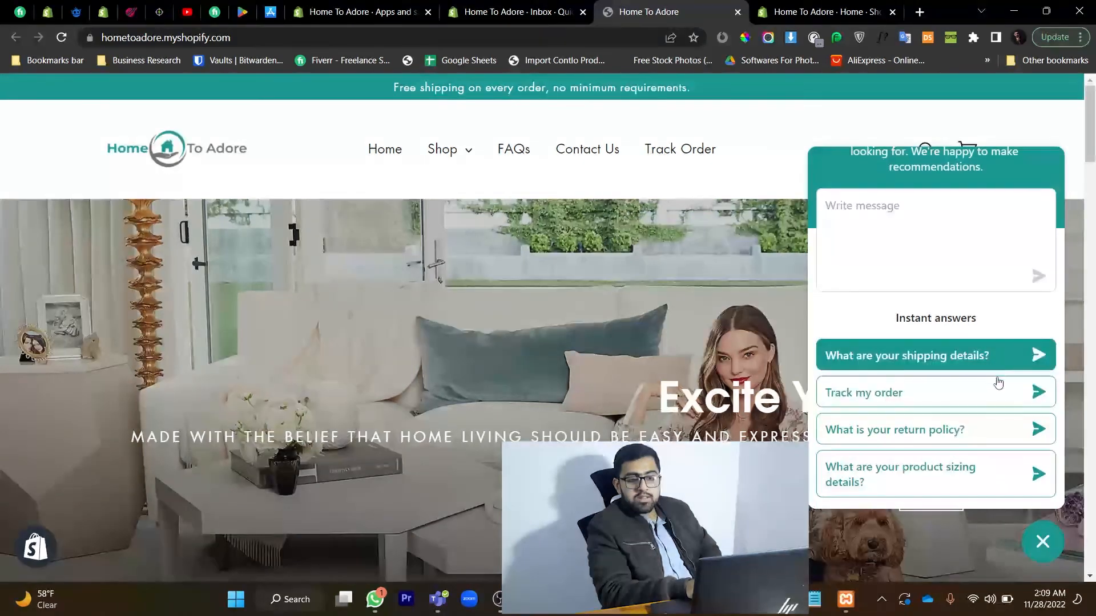
pyautogui.scroll(2, 1001, 408)
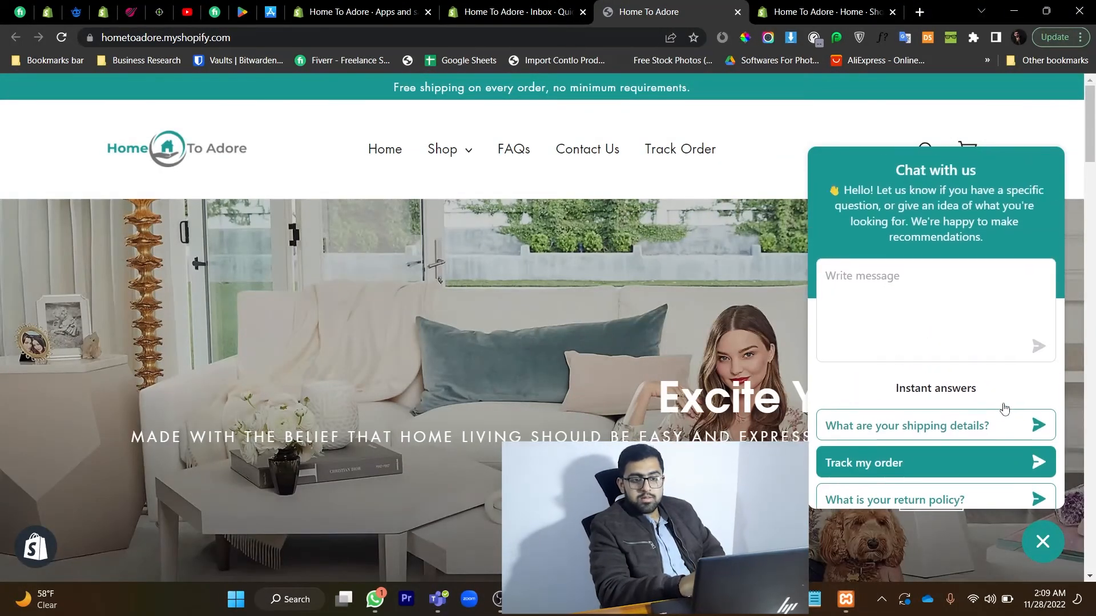
# Submit the pre-chat form with a first name, last name and e-mail to start a test chat.
pyautogui.click(919, 285)
pyautogui.click(913, 321)
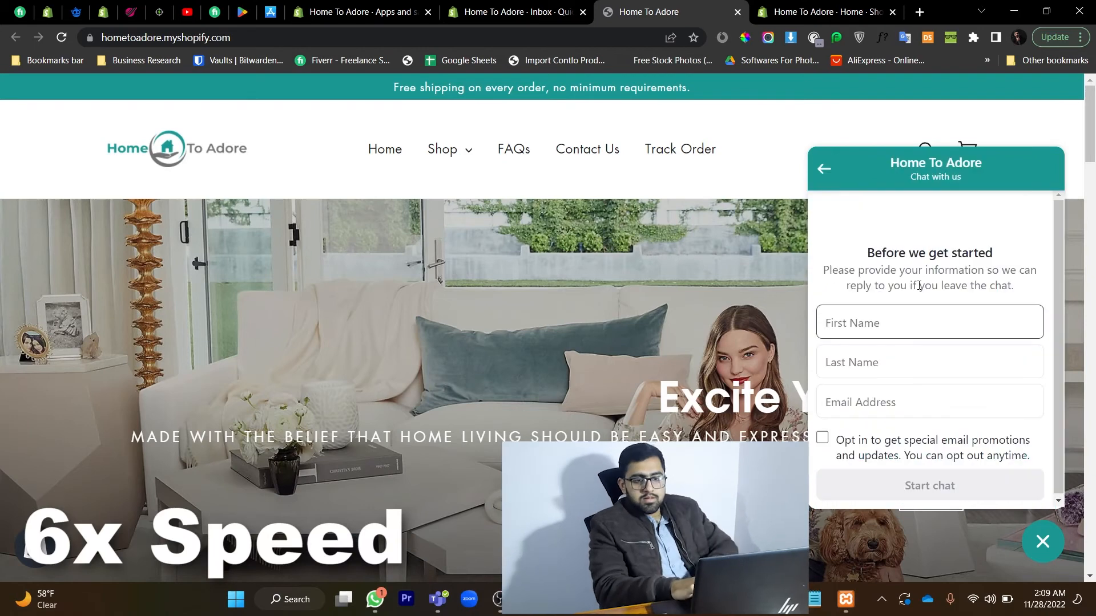
pyautogui.click(869, 360)
pyautogui.click(849, 400)
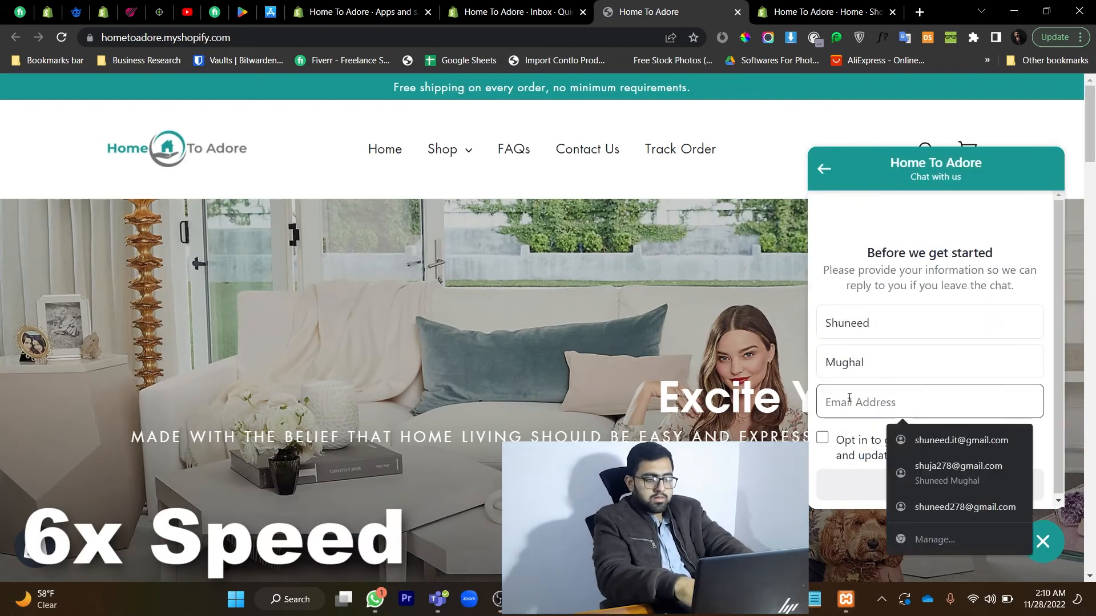
pyautogui.press('Return')
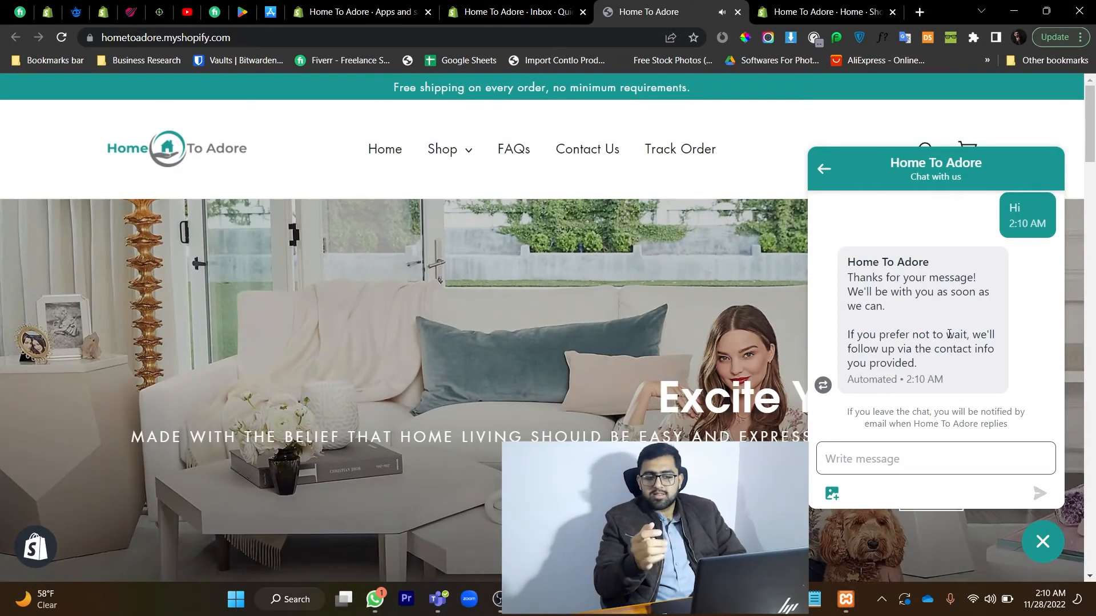
pyautogui.click(822, 171)
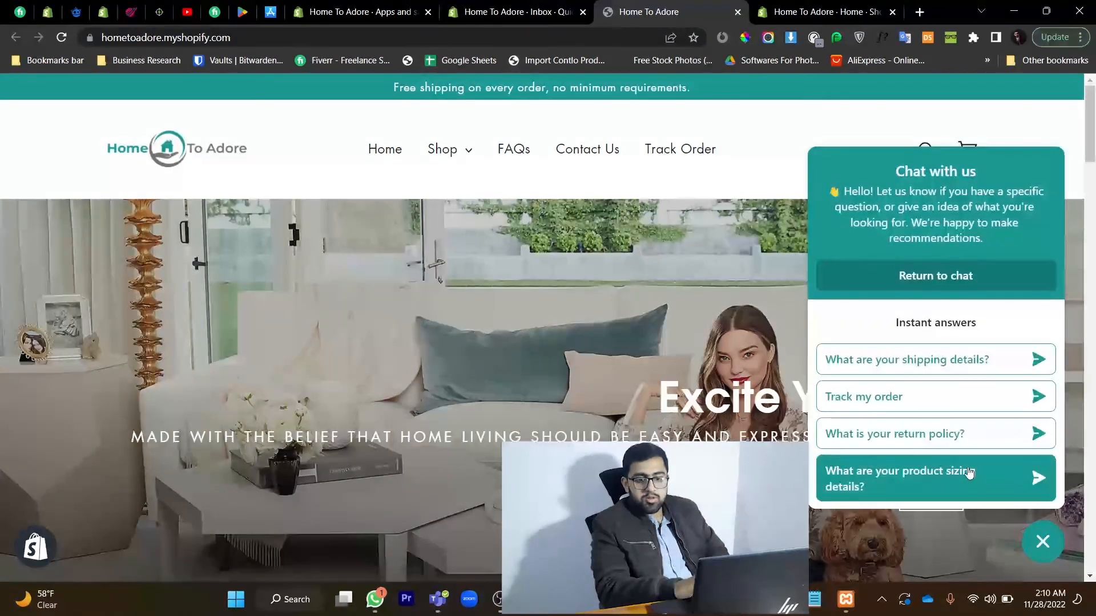
pyautogui.click(1041, 542)
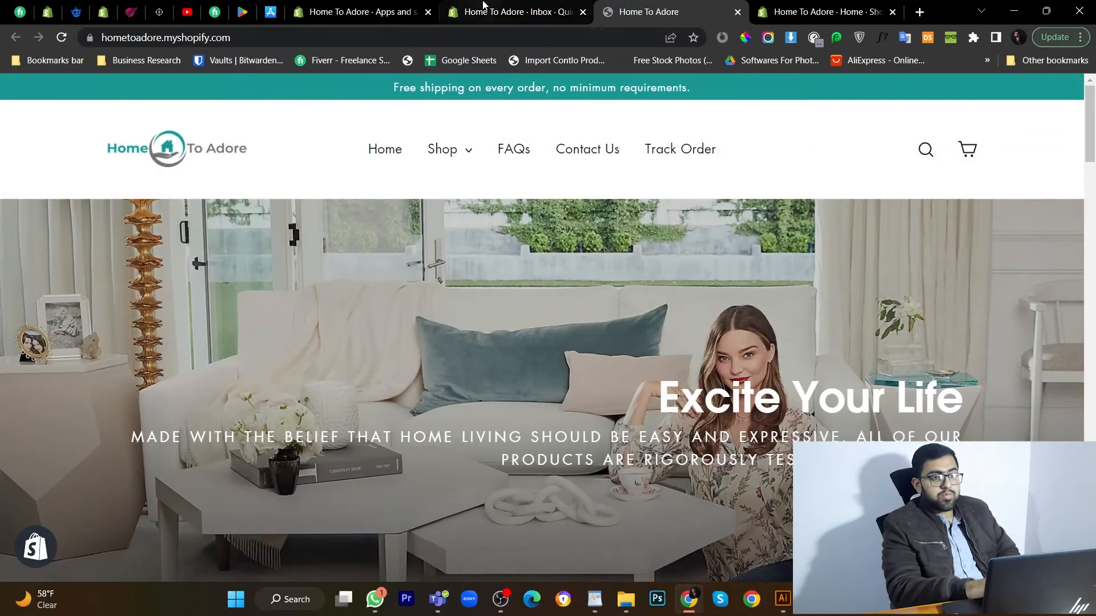
# Open the Inbox overview and Shopify Inbox messages app to confirm the unread test conversation.
pyautogui.click(483, 7)
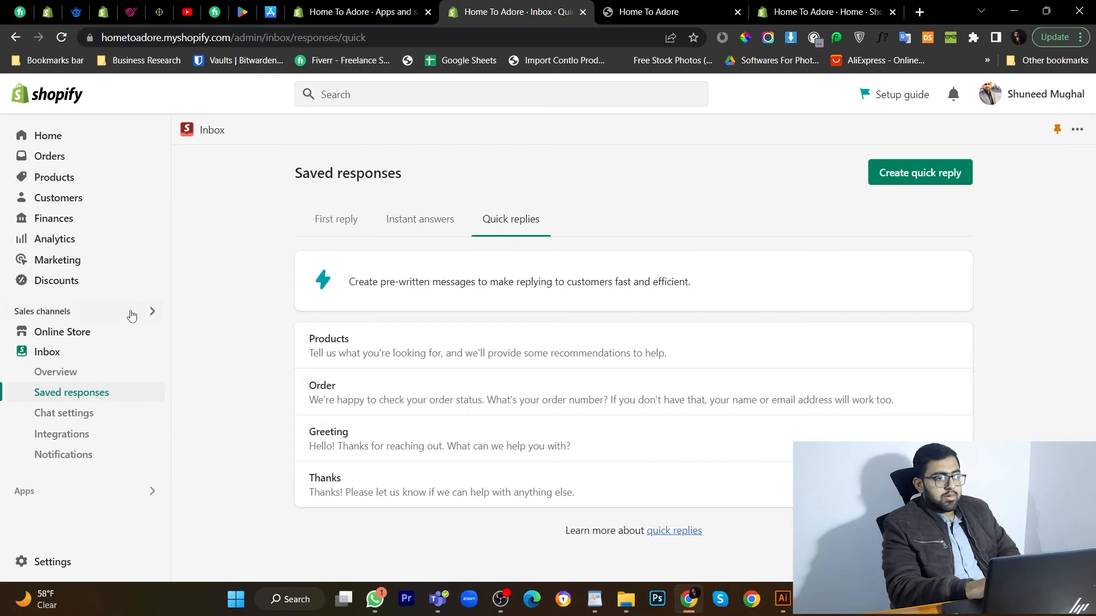
pyautogui.click(84, 349)
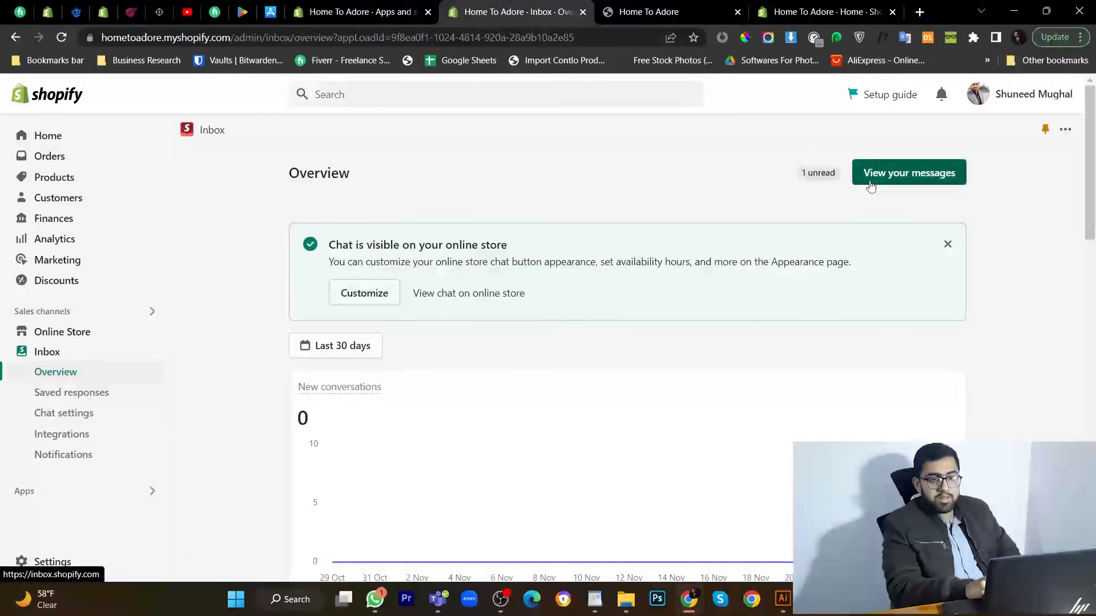
pyautogui.click(872, 180)
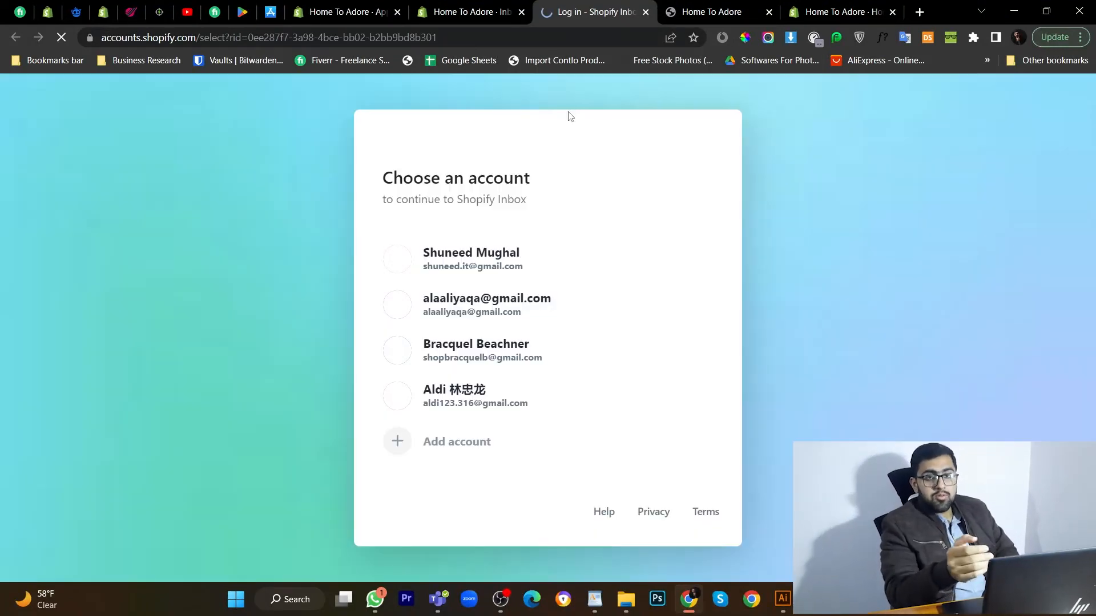
pyautogui.click(502, 260)
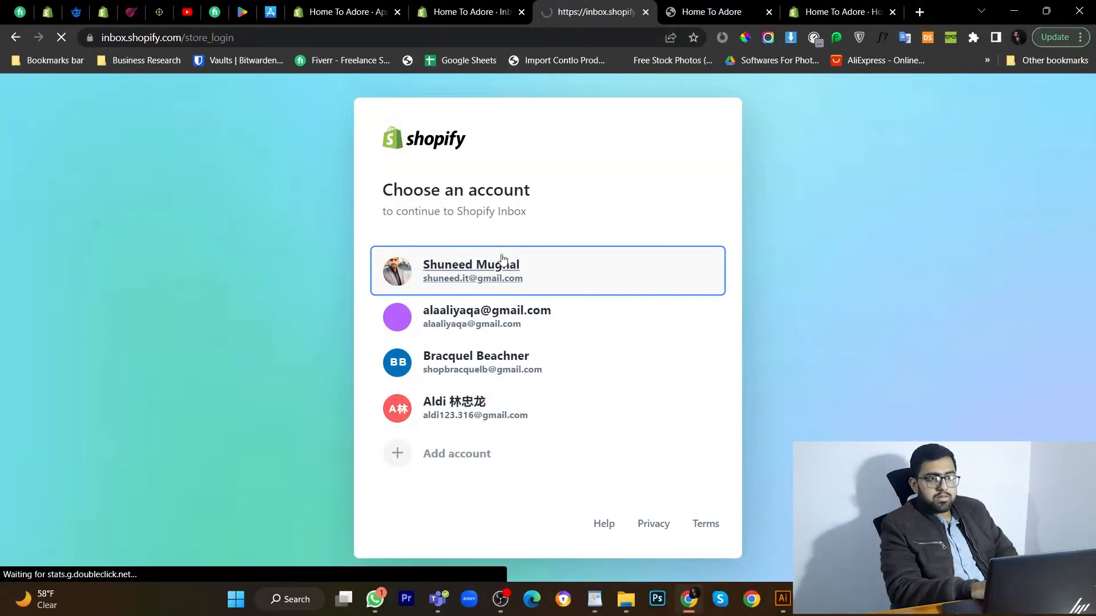
pyautogui.scroll(-5, 528, 404)
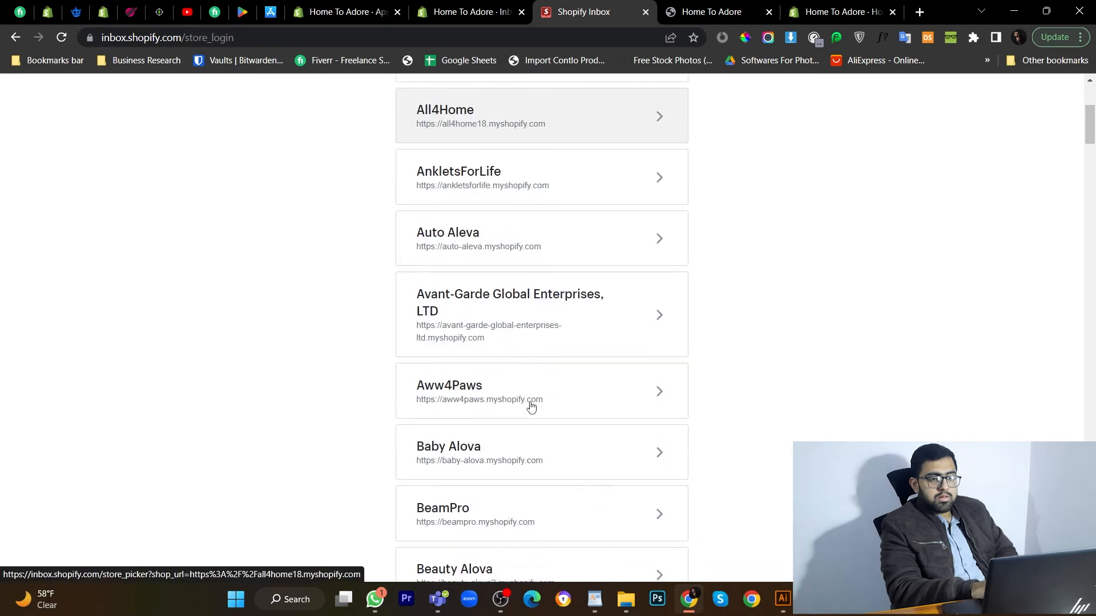
pyautogui.scroll(5, 536, 263)
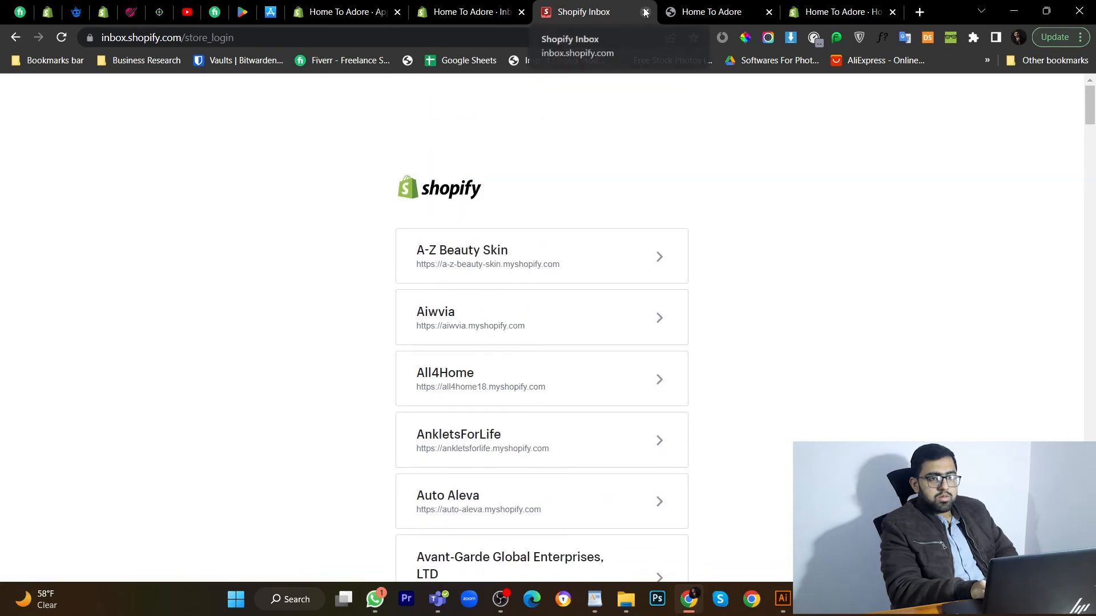
pyautogui.hotkey('ctrl', 'w')
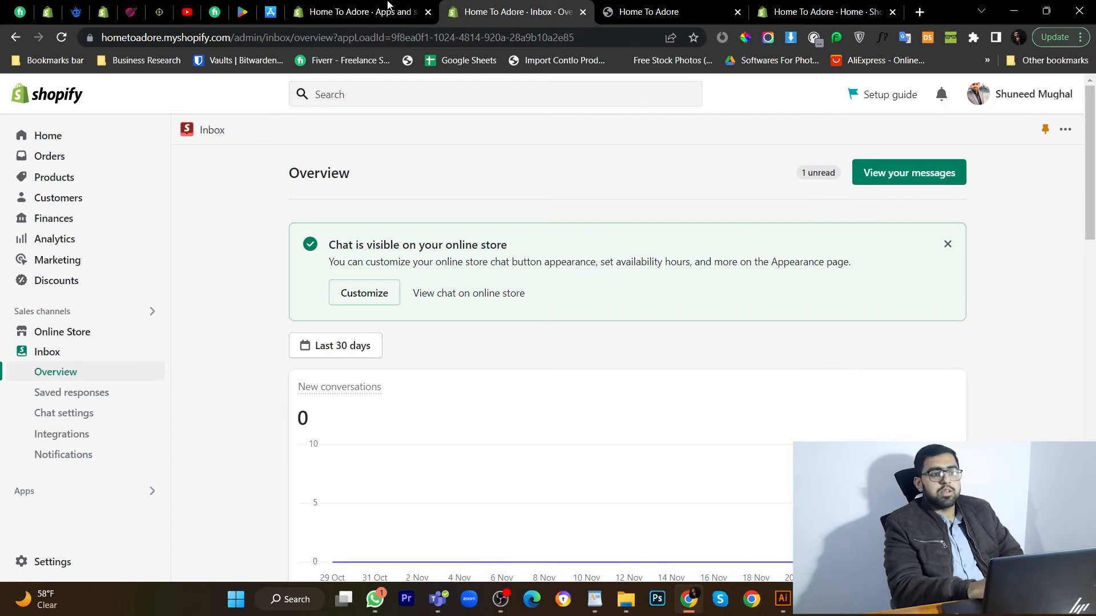
# View the Shopify Inbox Google Play listing, then its App Store preview page.
pyautogui.click(242, 11)
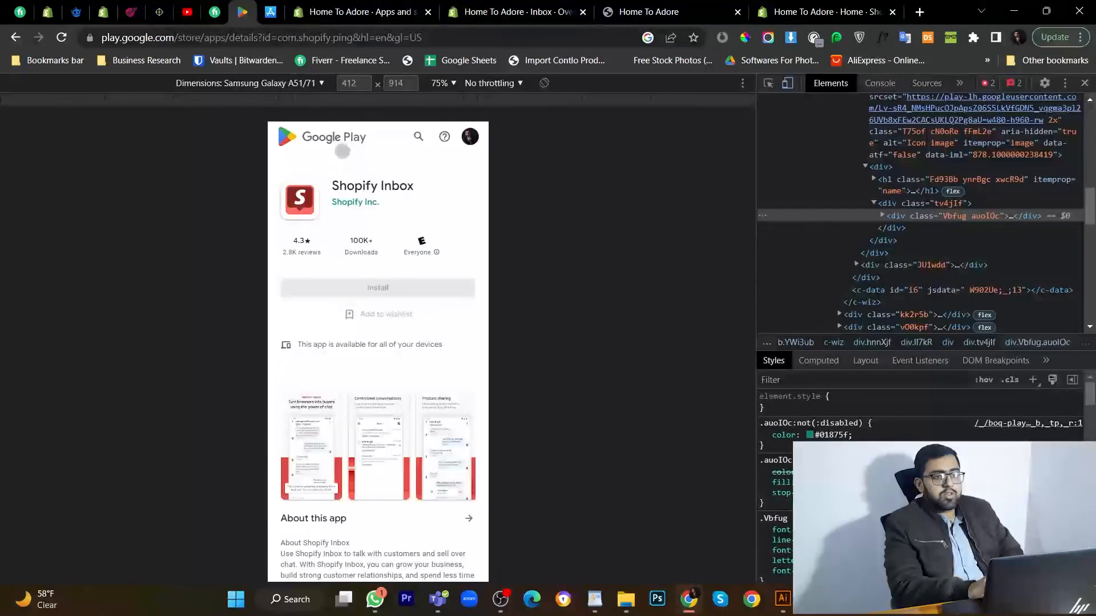
pyautogui.click(270, 12)
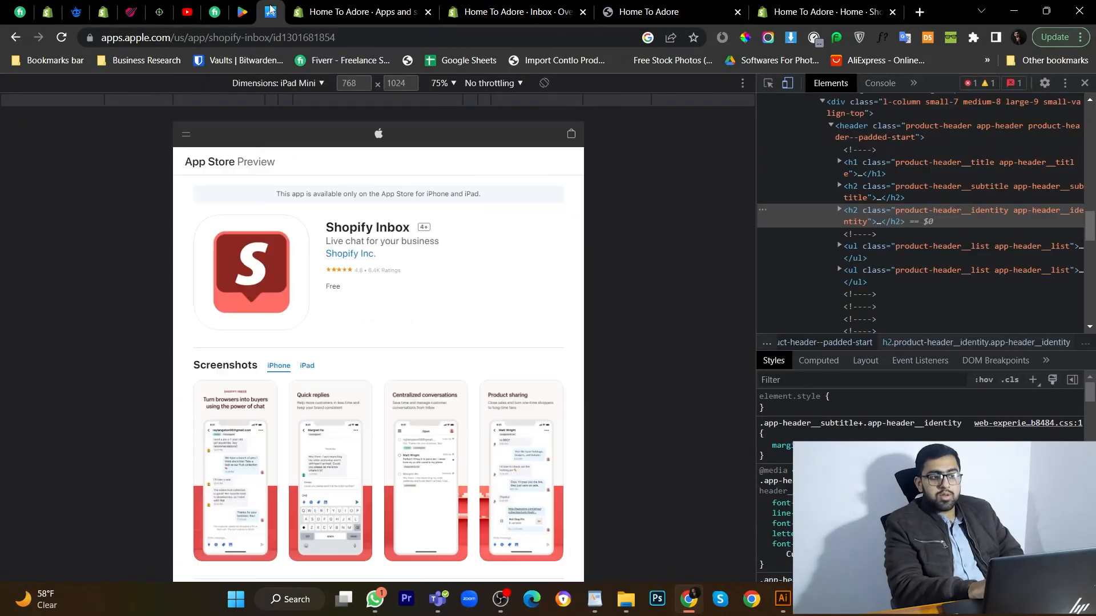